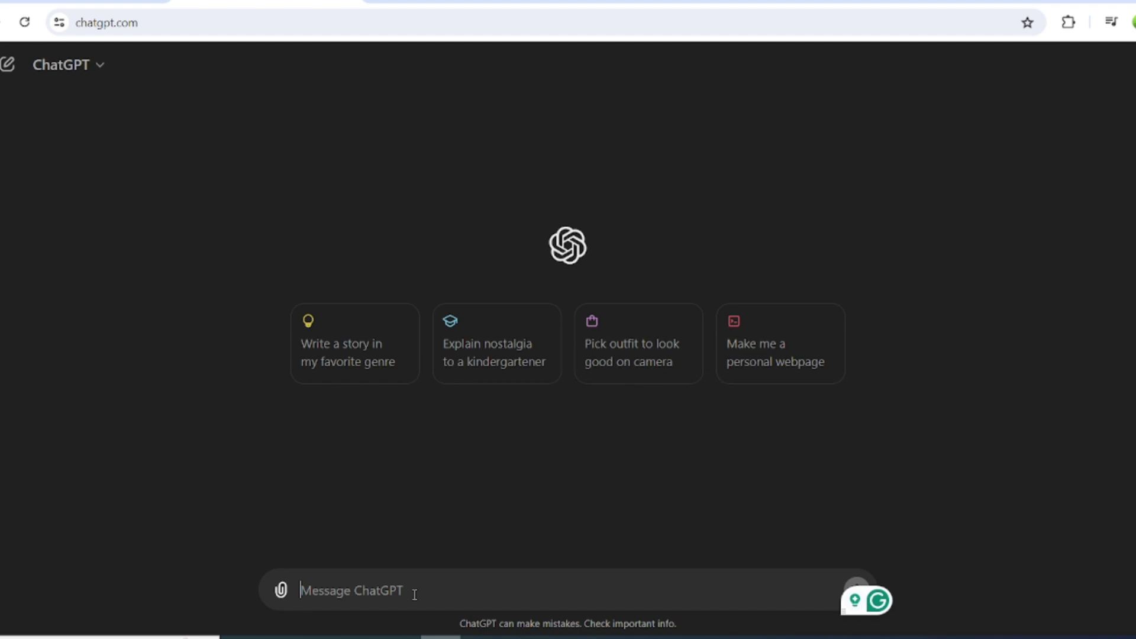
- Ask ChatGPT 'Give me 5 Funny And Related Jokes' and read the five jokes it returns
{"action": "type", "text": "Give m"}
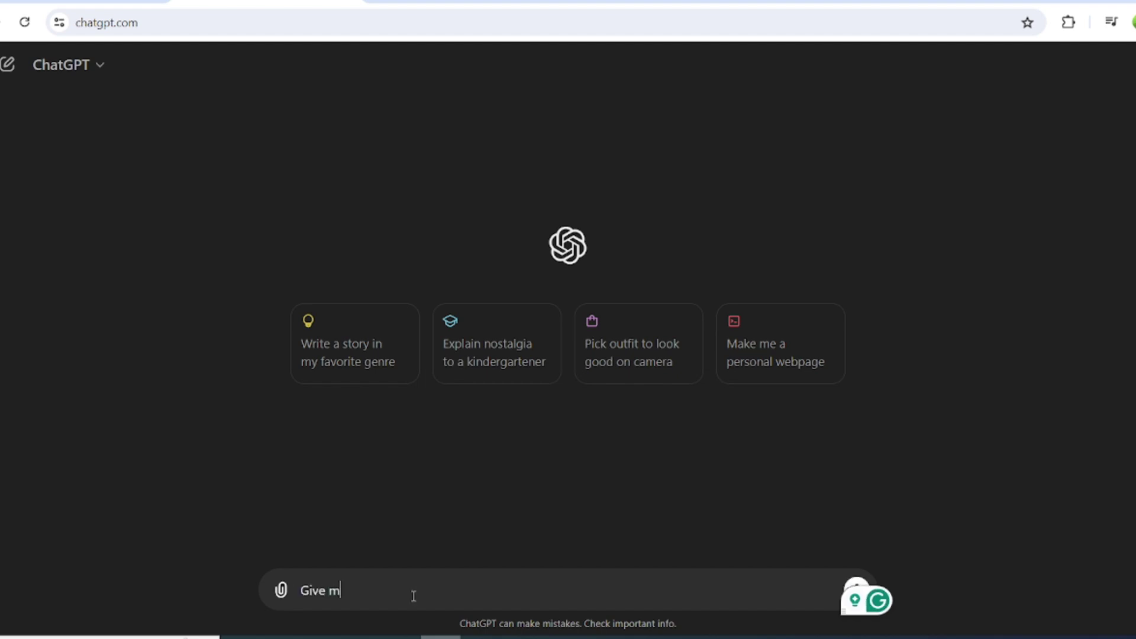
{"action": "type", "text": "e 5 F"}
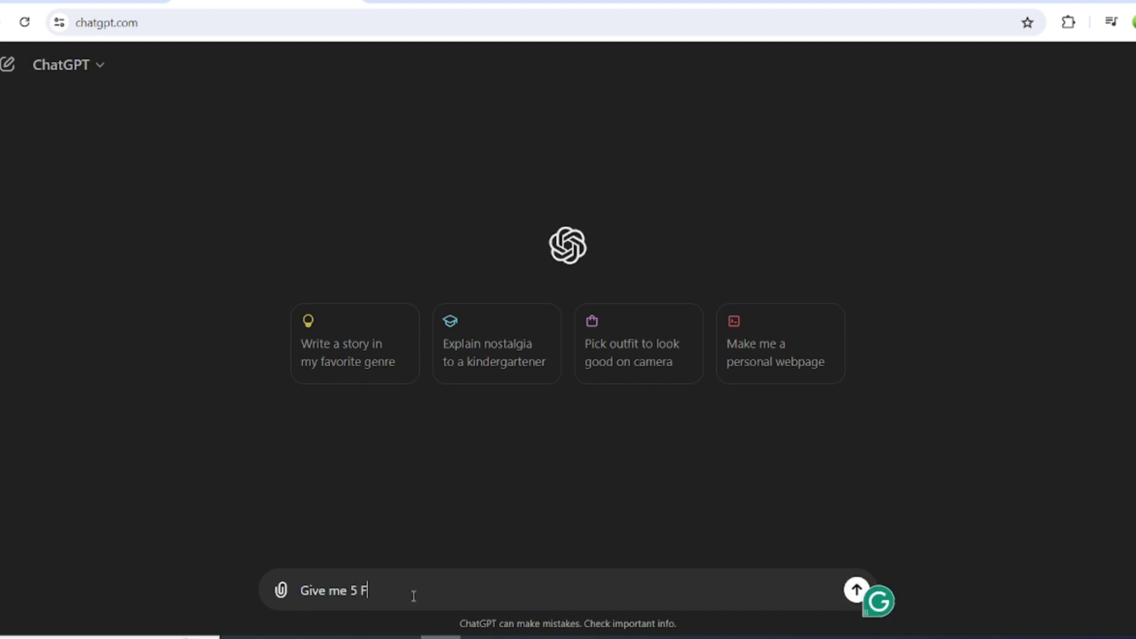
{"action": "type", "text": "unny And Related Jokes"}
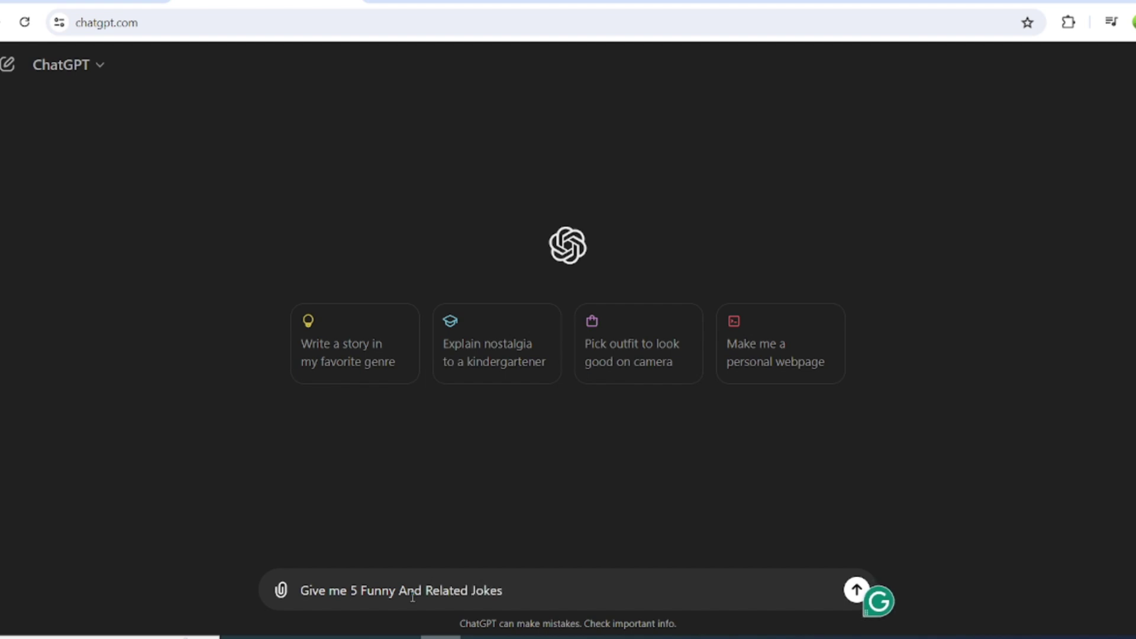
{"action": "key", "text": "Return"}
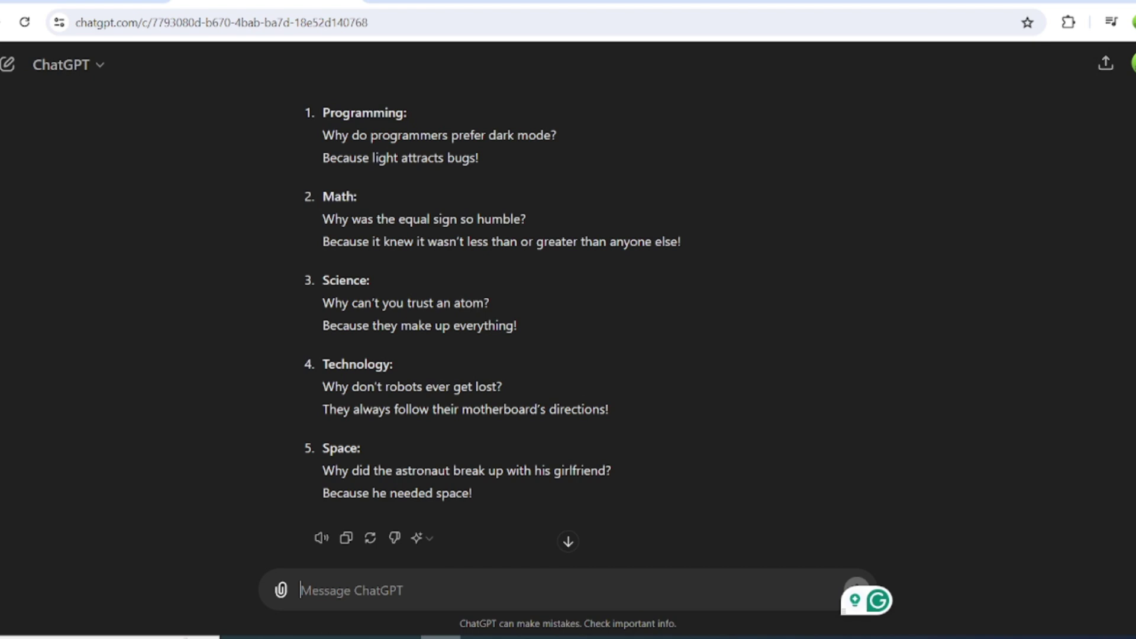
{"action": "scroll", "coordinate": [497, 332], "scroll_direction": "up", "scroll_amount": 2}
{"action": "scroll", "coordinate": [497, 332], "scroll_direction": "down", "scroll_amount": 3}
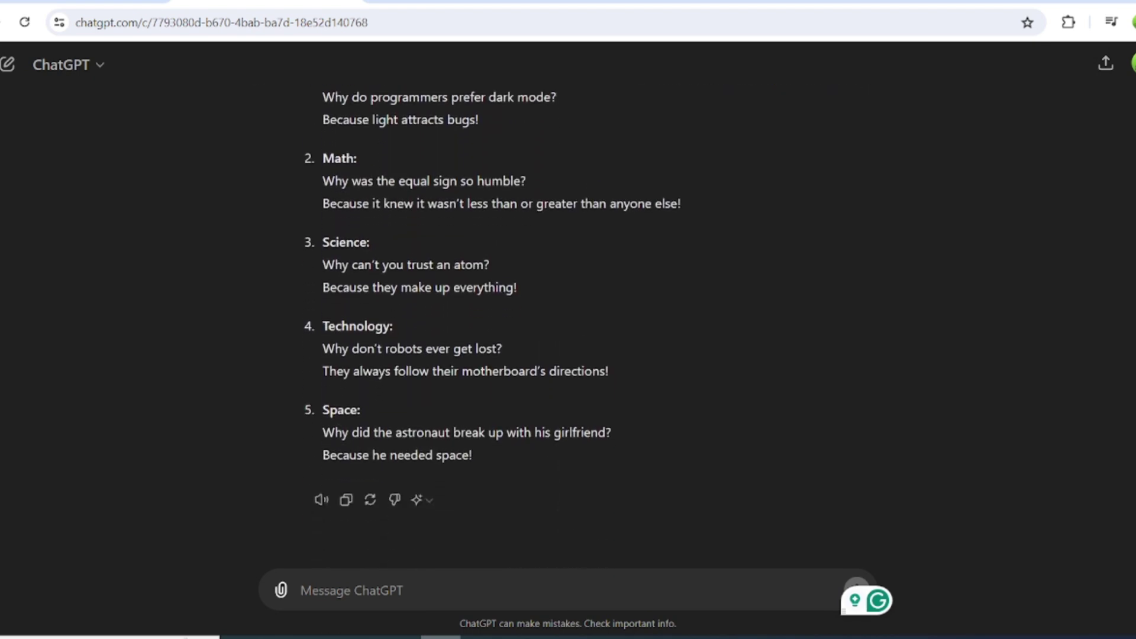
{"action": "scroll", "coordinate": [563, 333], "scroll_direction": "up", "scroll_amount": 3}
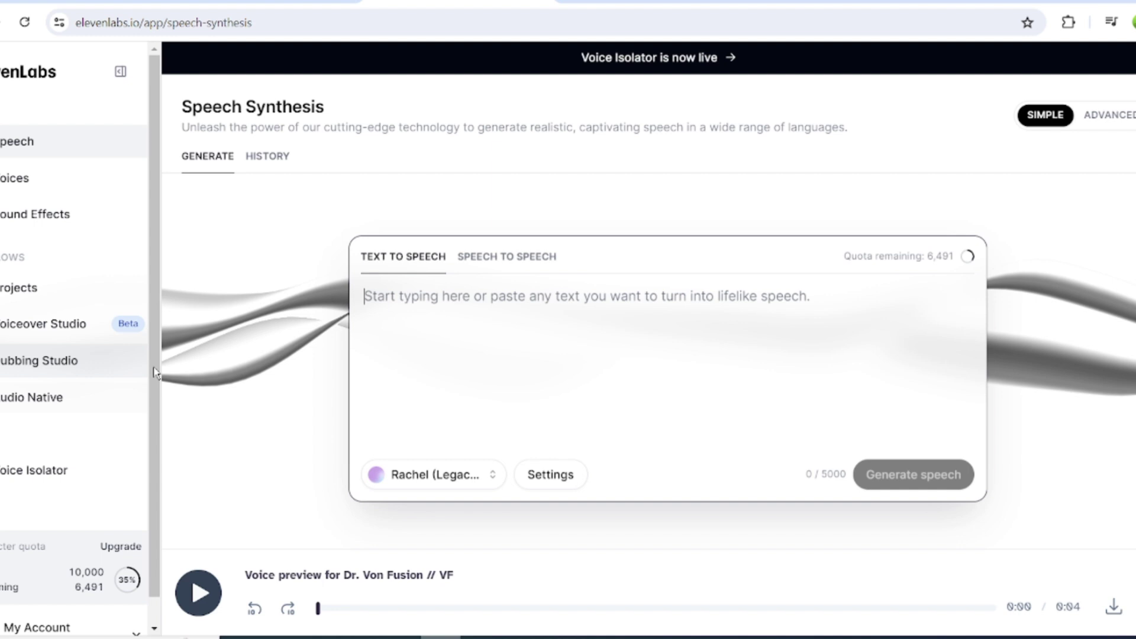
{"action": "left_click", "coordinate": [37, 628]}
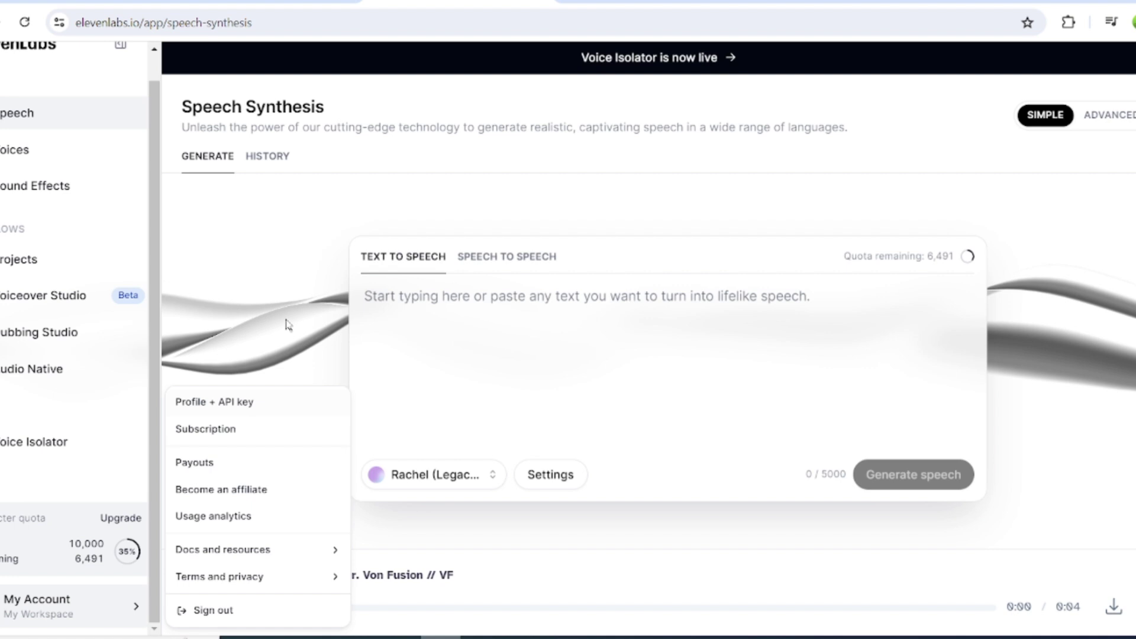
{"action": "left_click", "coordinate": [511, 325]}
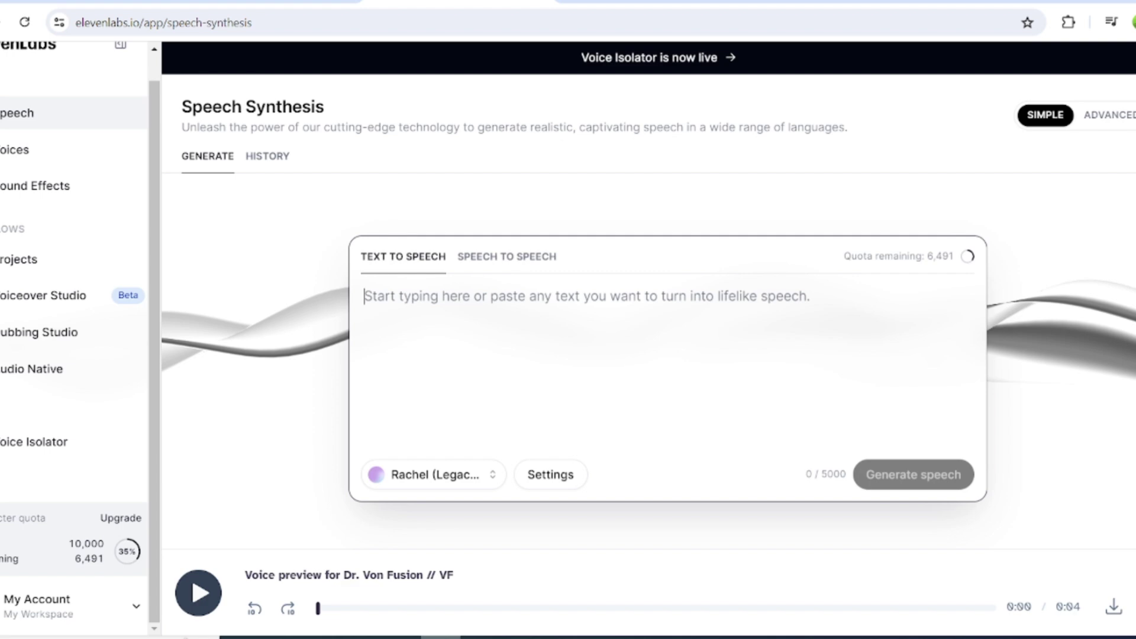
{"action": "key", "text": "ctrl+shift+Tab"}
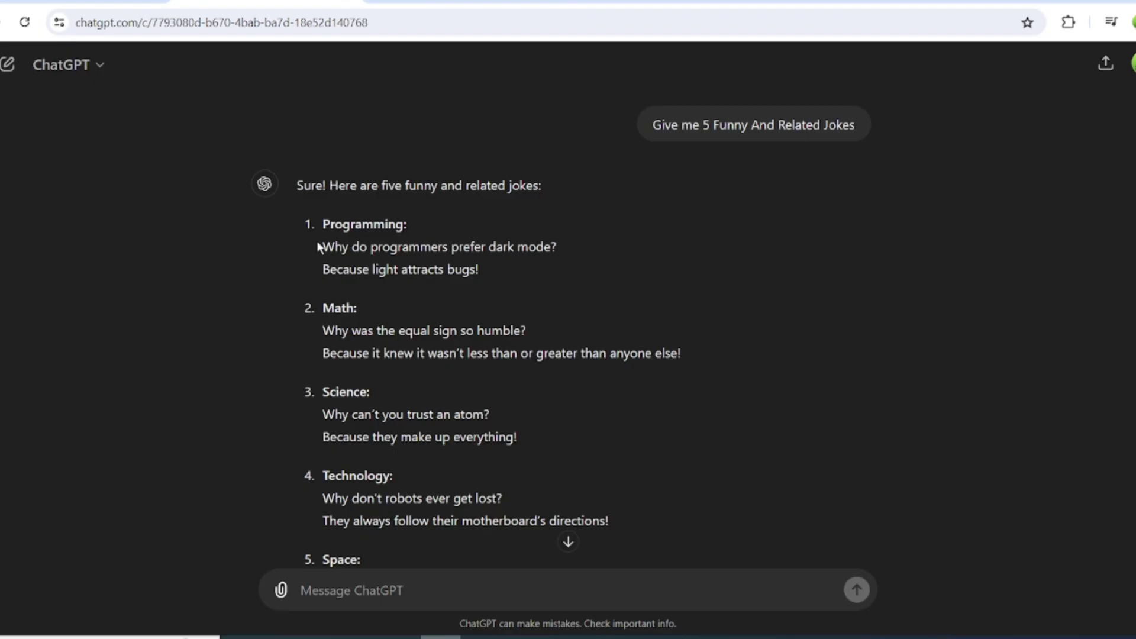
- Copy the programming joke from ChatGPT into the ElevenLabs text-to-speech box
{"action": "left_click_drag", "start_coordinate": [323, 248], "coordinate": [480, 273]}
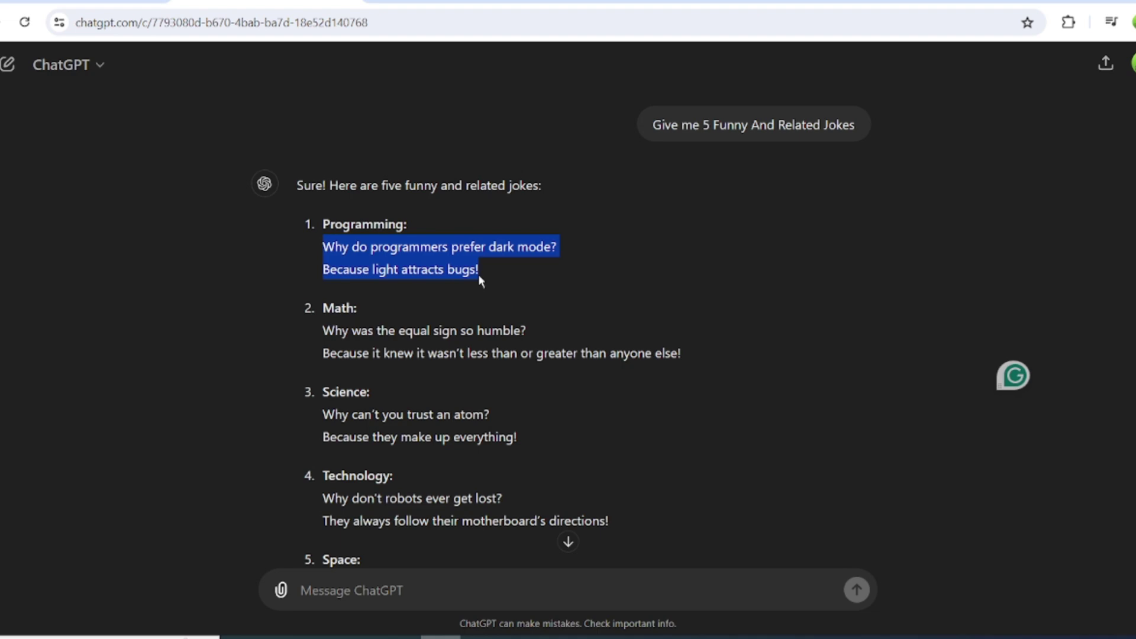
{"action": "right_click", "coordinate": [448, 260]}
{"action": "left_click", "coordinate": [481, 276]}
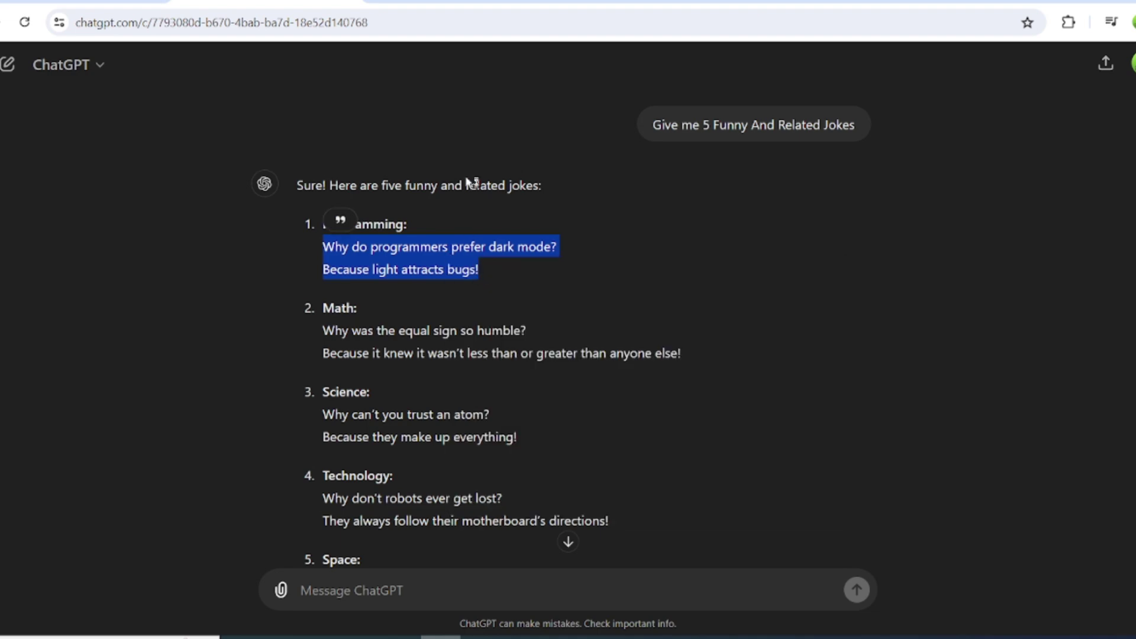
{"action": "key", "text": "ctrl+Tab"}
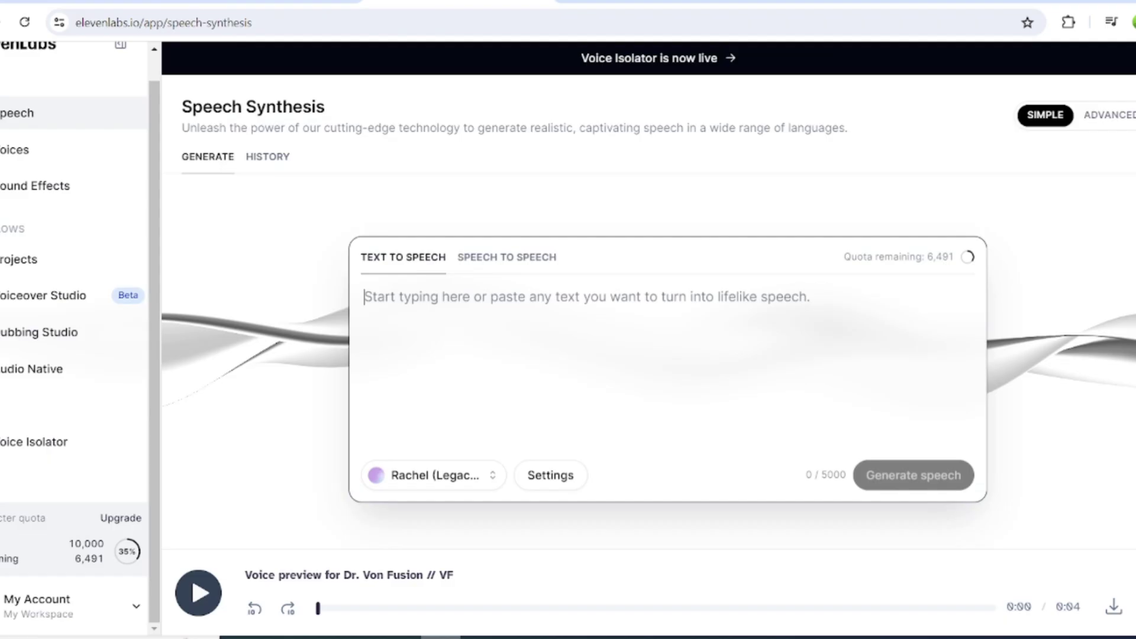
{"action": "left_click", "coordinate": [474, 305]}
{"action": "key", "text": "ctrl+v"}
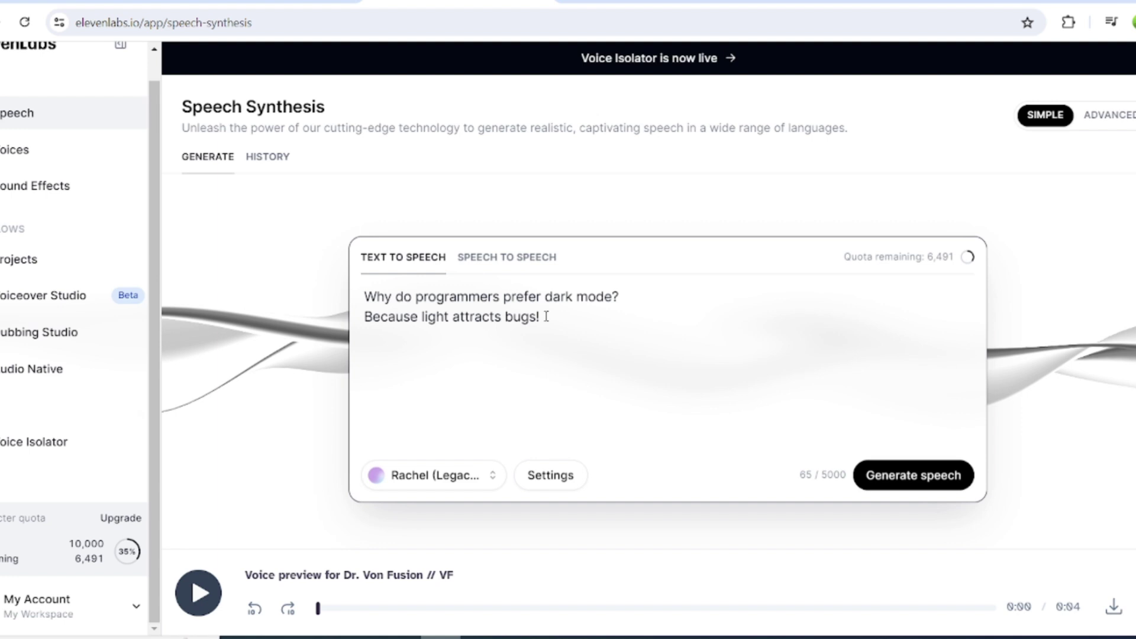
{"action": "key", "text": "Return"}
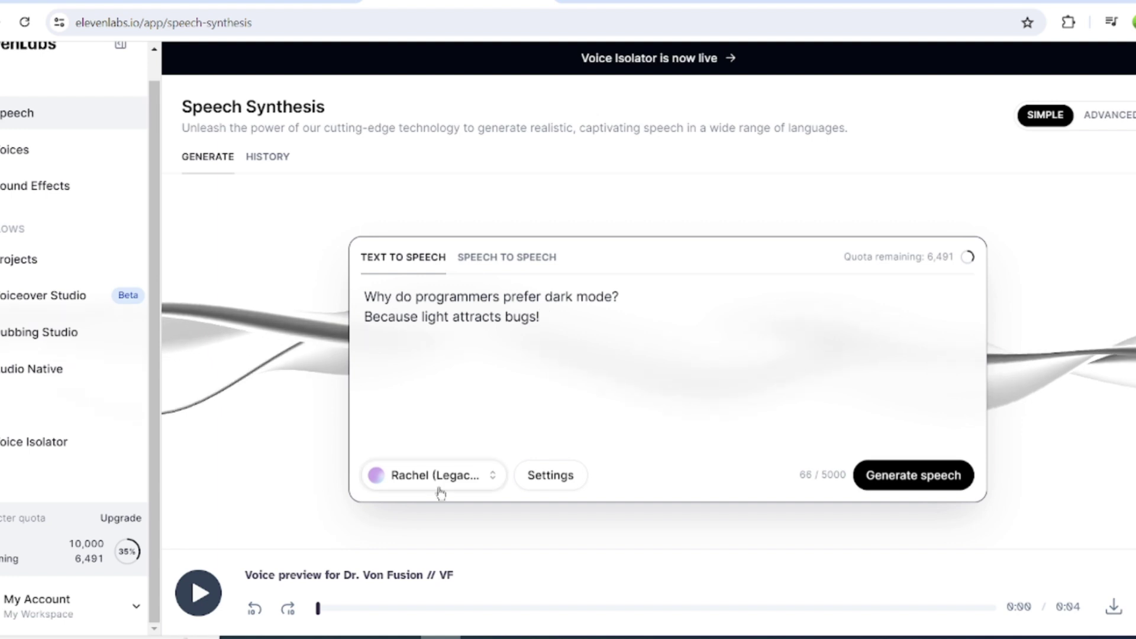
- Set the ElevenLabs voice to Dr. Von Fusion
{"action": "left_click", "coordinate": [448, 482]}
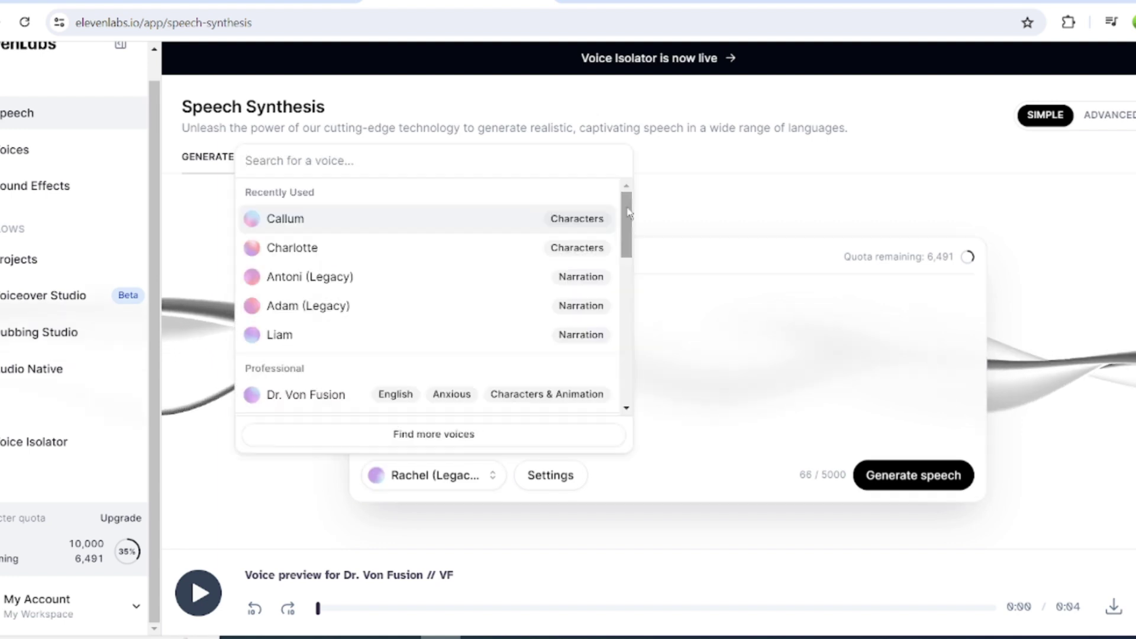
{"action": "scroll", "coordinate": [629, 213], "scroll_direction": "down", "scroll_amount": 2}
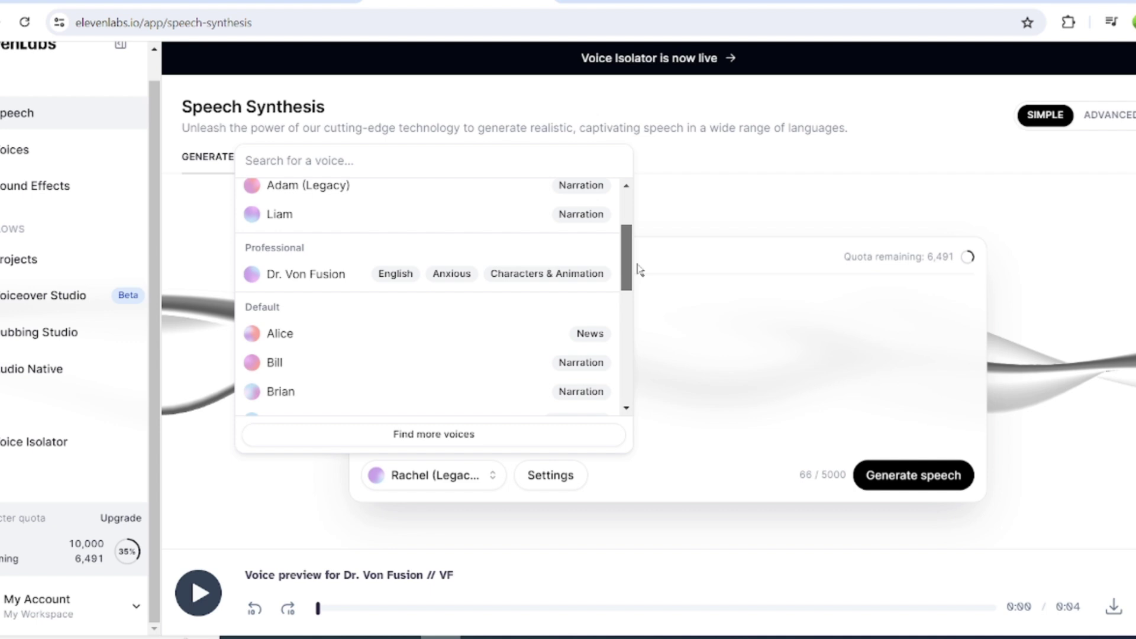
{"action": "scroll", "coordinate": [639, 268], "scroll_direction": "down", "scroll_amount": 1}
{"action": "scroll", "coordinate": [629, 265], "scroll_direction": "down", "scroll_amount": 2}
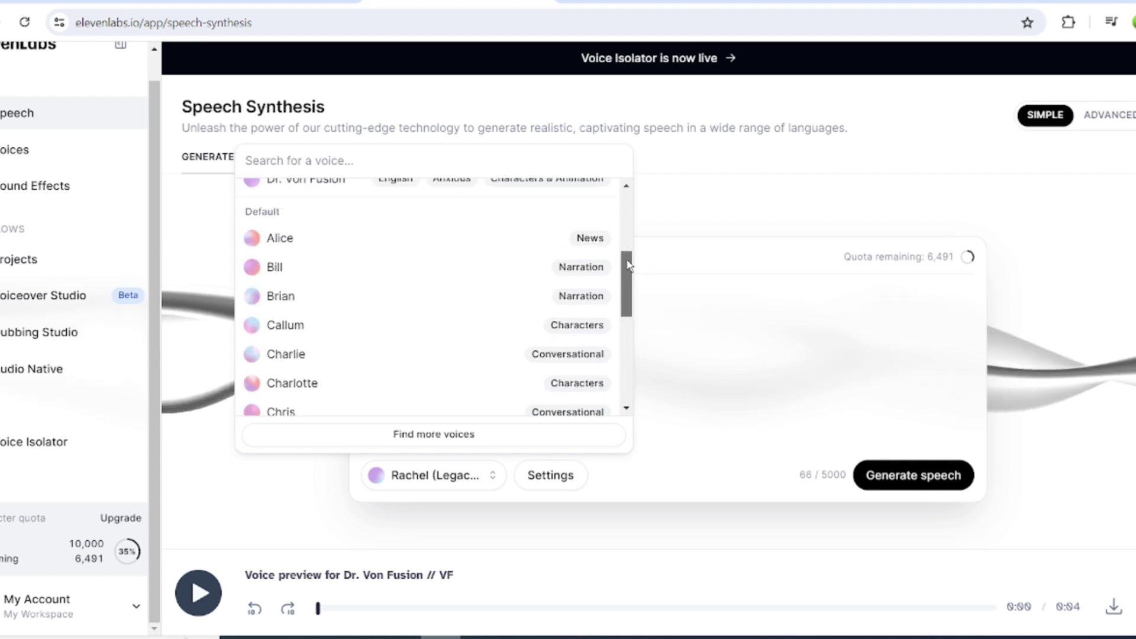
{"action": "left_click", "coordinate": [305, 178]}
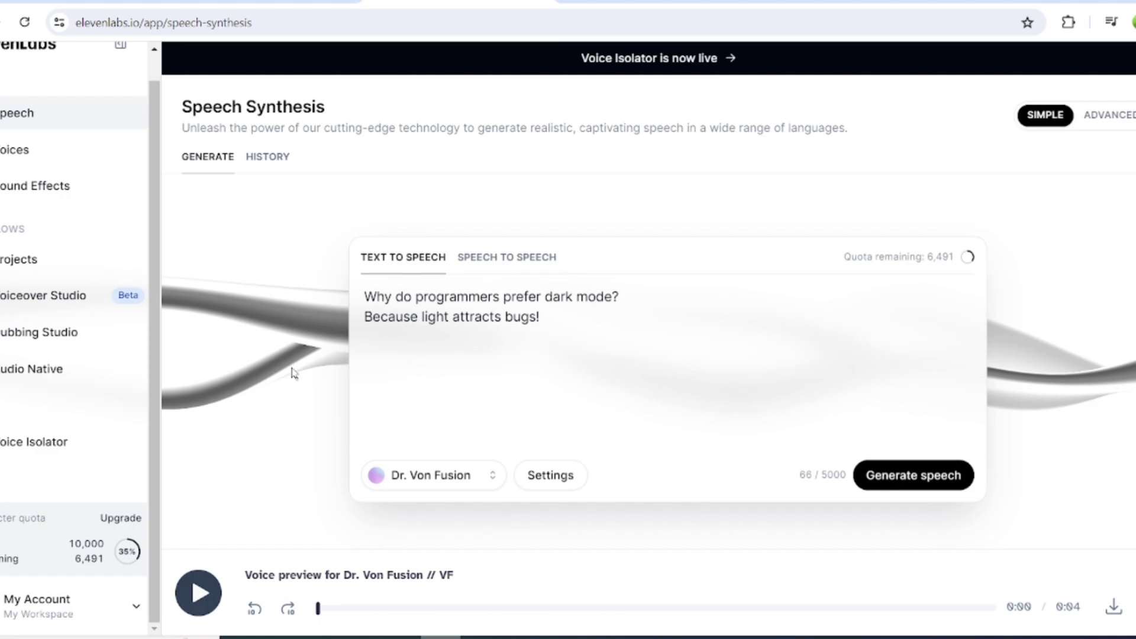
- Copy the math joke from ChatGPT into the ElevenLabs speech text
{"action": "key", "text": "ctrl+shift+Tab"}
{"action": "left_click_drag", "start_coordinate": [322, 330], "coordinate": [672, 363]}
{"action": "right_click", "coordinate": [469, 351]}
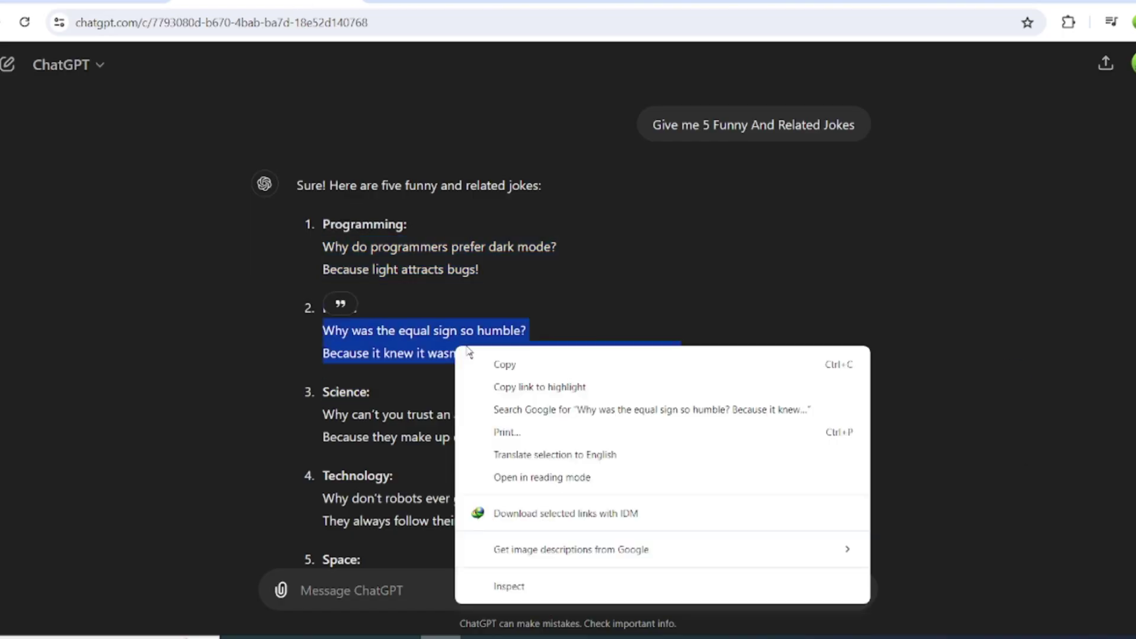
{"action": "left_click", "coordinate": [504, 365]}
{"action": "key", "text": "ctrl+Tab"}
{"action": "key", "text": "ctrl+v"}
- Add the science joke below the math joke in the speech text
{"action": "key", "text": "ctrl+shift+Tab"}
{"action": "left_click_drag", "start_coordinate": [323, 414], "coordinate": [519, 442]}
{"action": "right_click", "coordinate": [421, 437]}
{"action": "left_click", "coordinate": [450, 176]}
{"action": "key", "text": "ctrl+Tab"}
{"action": "key", "text": "ctrl+v"}
- Append the technology joke at the end of the speech text
{"action": "key", "text": "ctrl+shift+Tab"}
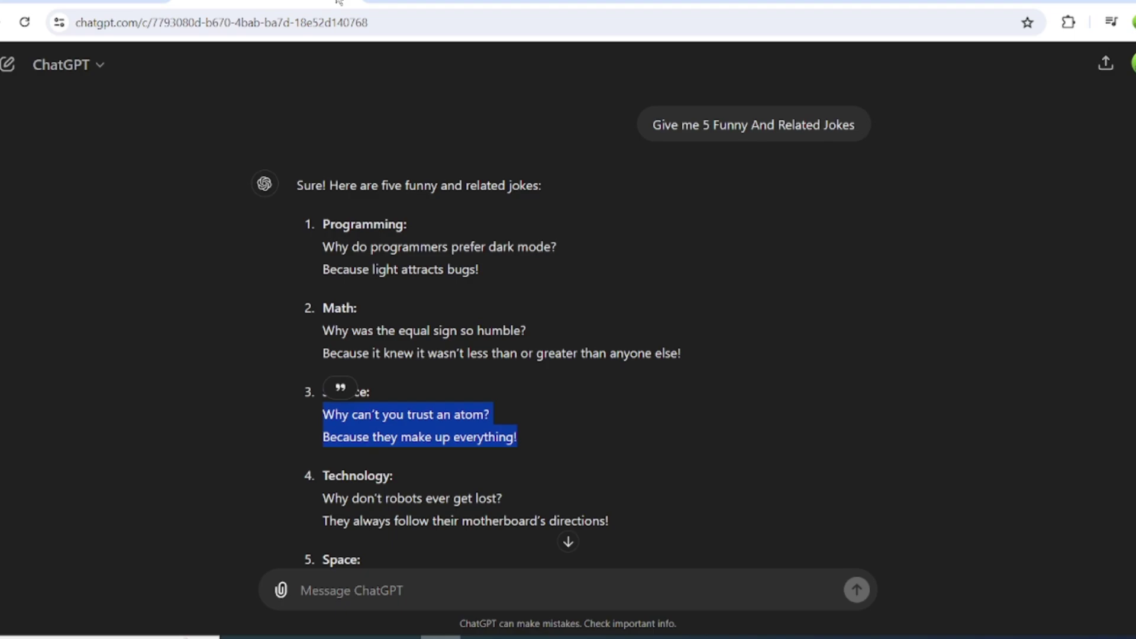
{"action": "left_click_drag", "start_coordinate": [323, 499], "coordinate": [610, 522]}
{"action": "right_click", "coordinate": [459, 508]}
{"action": "left_click", "coordinate": [491, 262]}
{"action": "key", "text": "ctrl+Tab"}
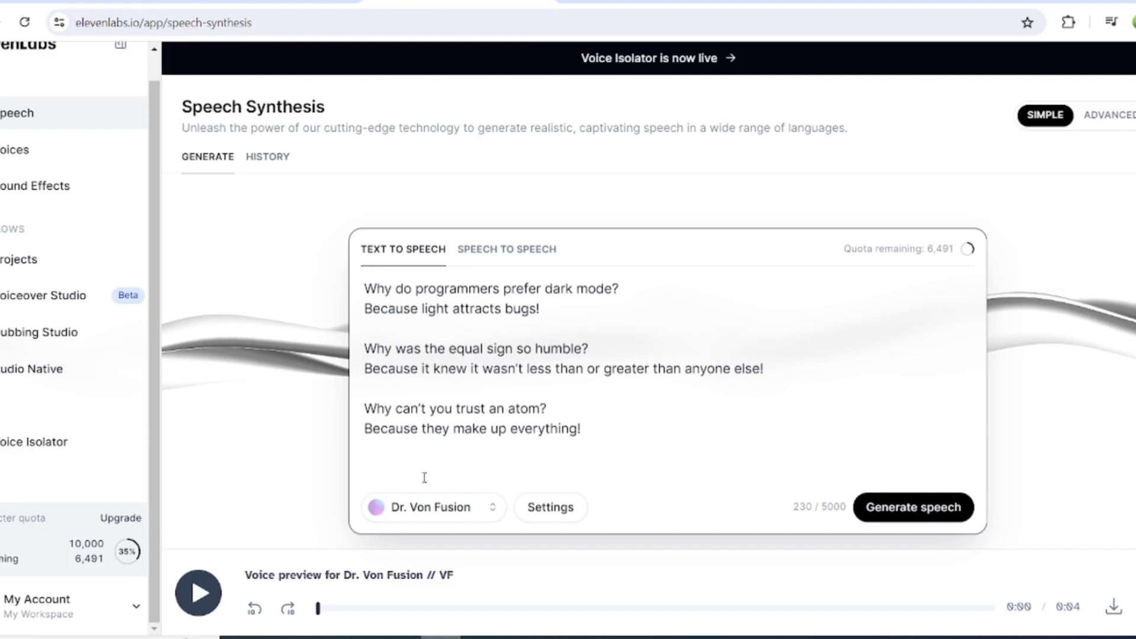
{"action": "key", "text": "ctrl+v"}
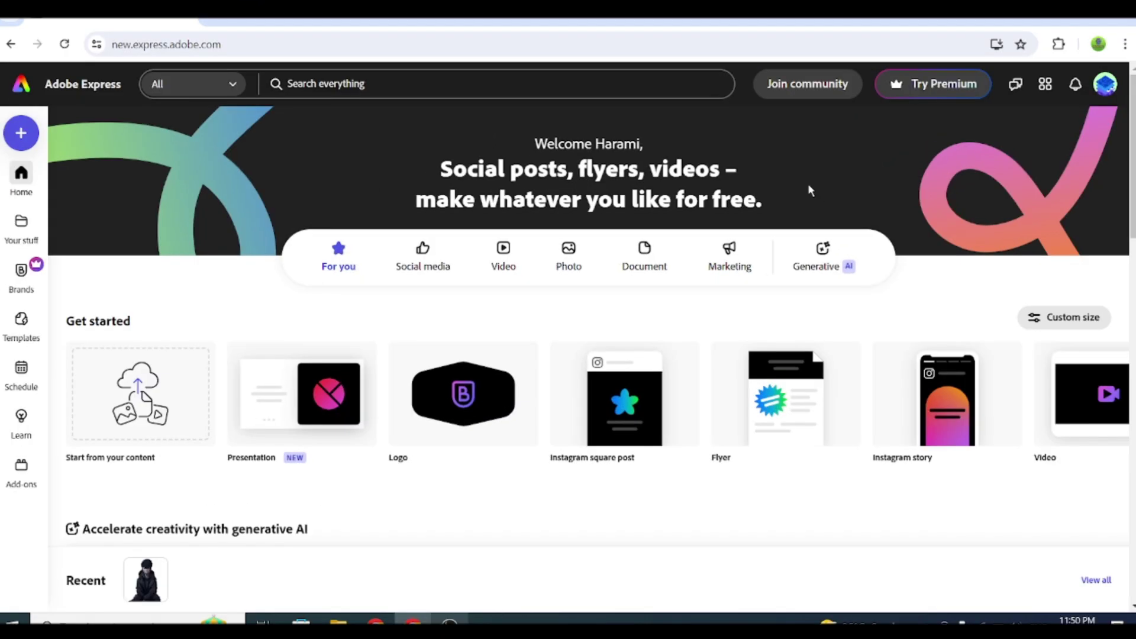
- Start the Animate from audio quick action from the + menu's Quick actions list
{"action": "scroll", "coordinate": [903, 161], "scroll_direction": "down", "scroll_amount": 8}
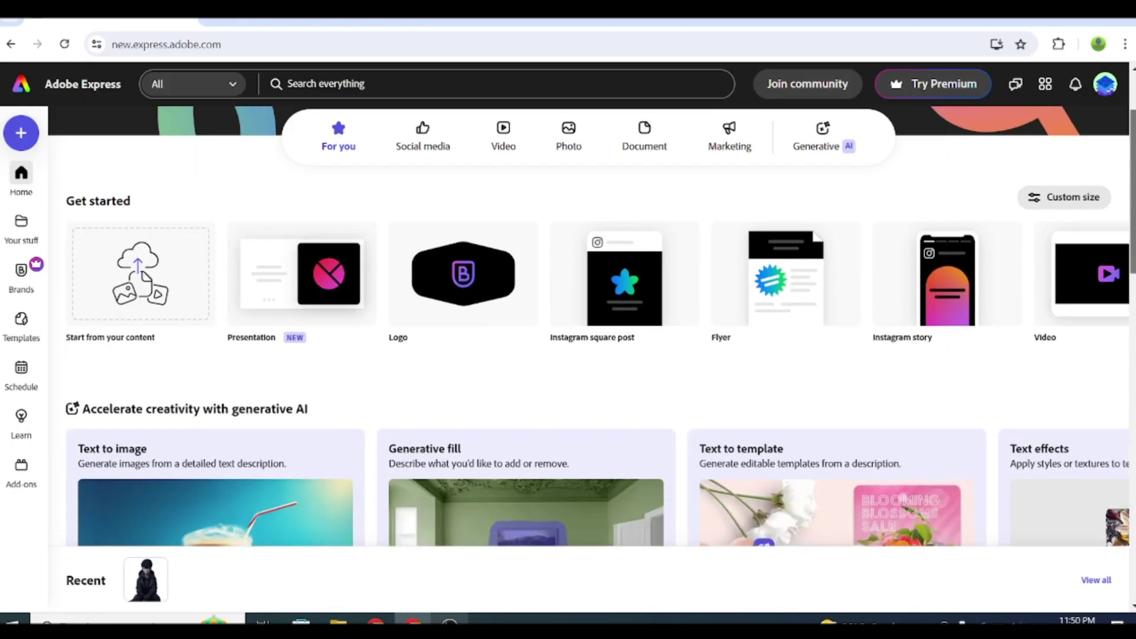
{"action": "scroll", "coordinate": [145, 195], "scroll_direction": "up", "scroll_amount": 6}
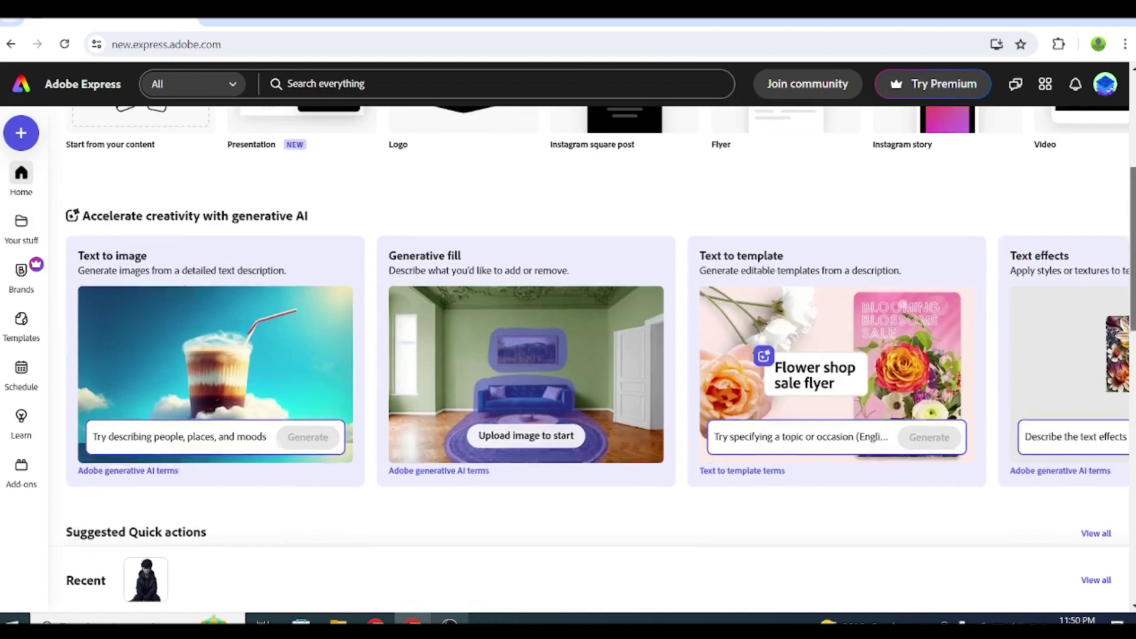
{"action": "scroll", "coordinate": [592, 325], "scroll_direction": "up", "scroll_amount": 2}
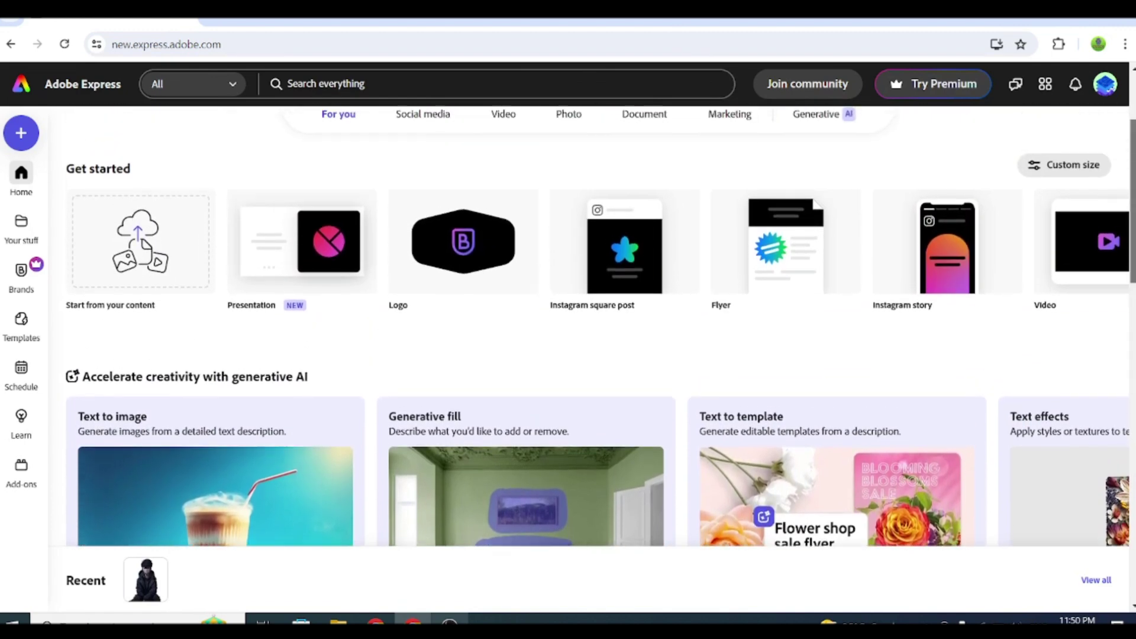
{"action": "scroll", "coordinate": [589, 325], "scroll_direction": "up", "scroll_amount": 2}
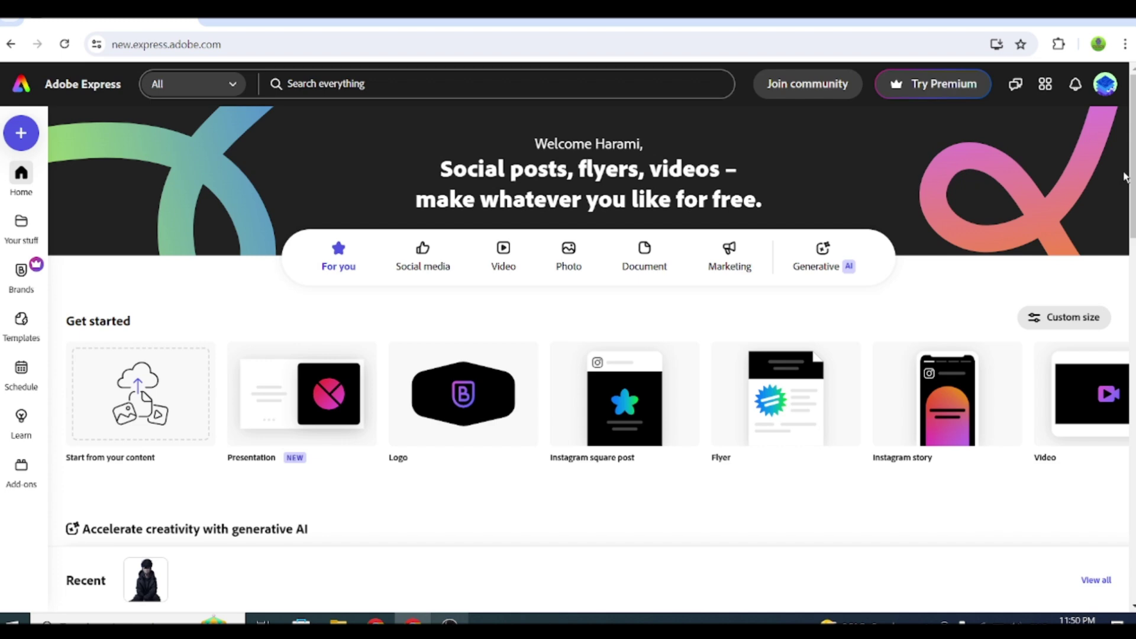
{"action": "left_click", "coordinate": [21, 133]}
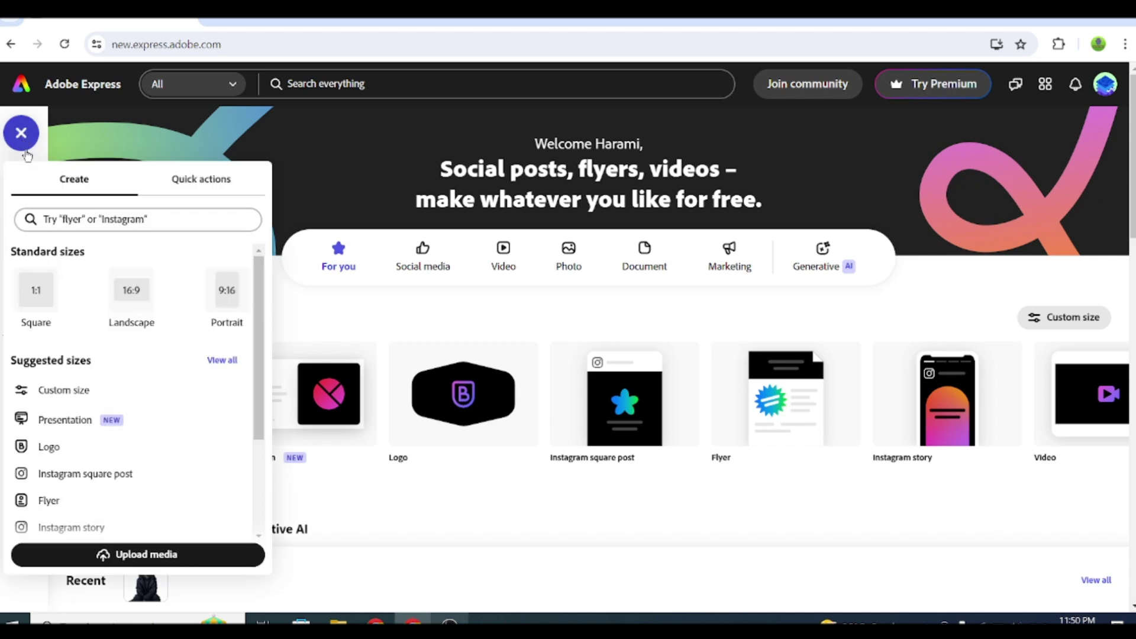
{"action": "left_click", "coordinate": [218, 184]}
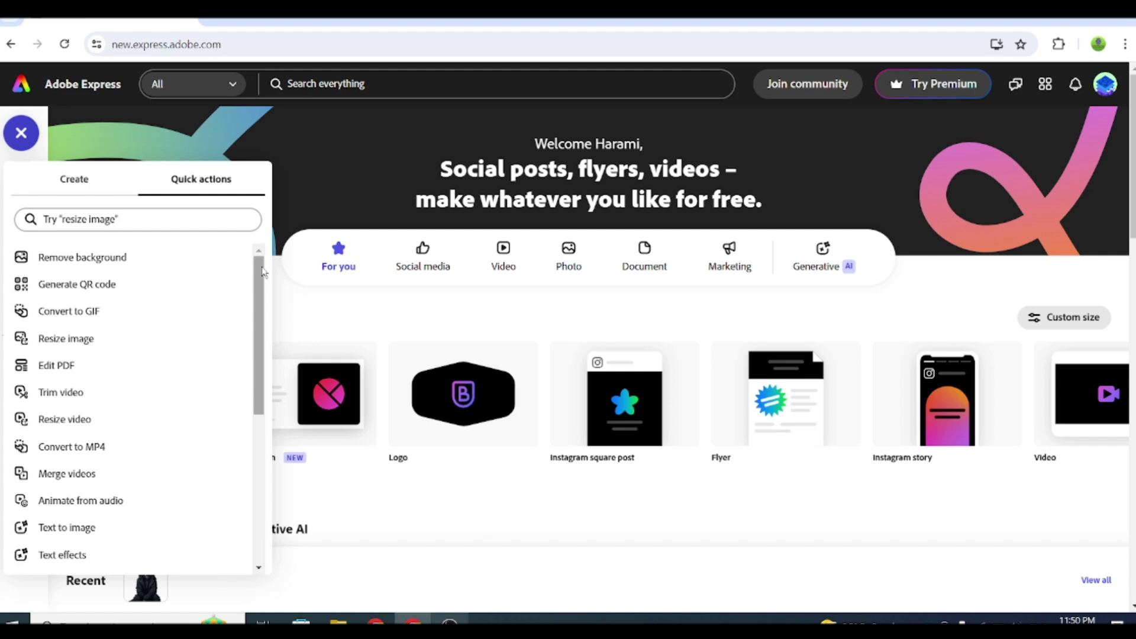
{"action": "left_click_drag", "start_coordinate": [263, 283], "coordinate": [226, 347]}
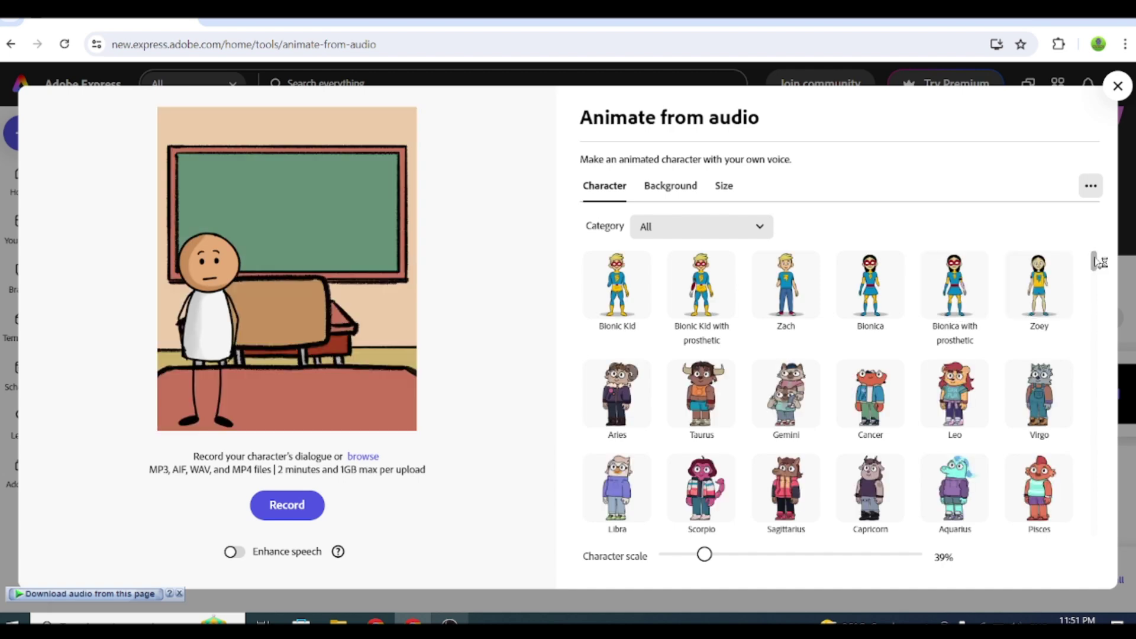
- Browse the Emoji and Animal character categories, then return to all characters
{"action": "left_click_drag", "start_coordinate": [1095, 262], "coordinate": [852, 237]}
{"action": "left_click", "coordinate": [760, 226]}
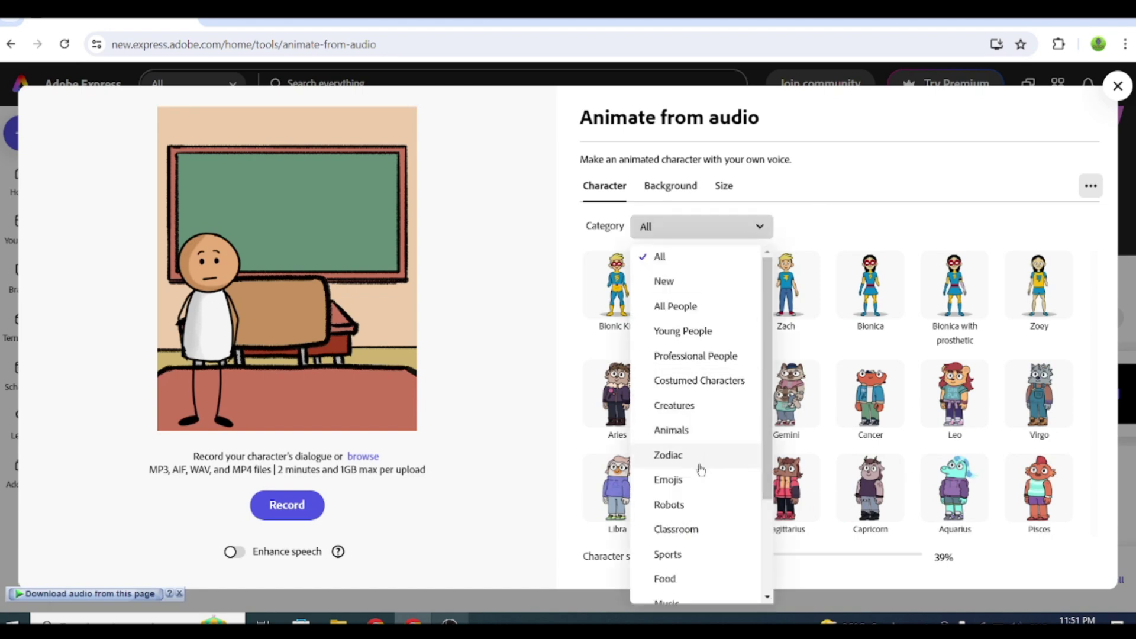
{"action": "left_click", "coordinate": [698, 478]}
{"action": "left_click", "coordinate": [757, 227]}
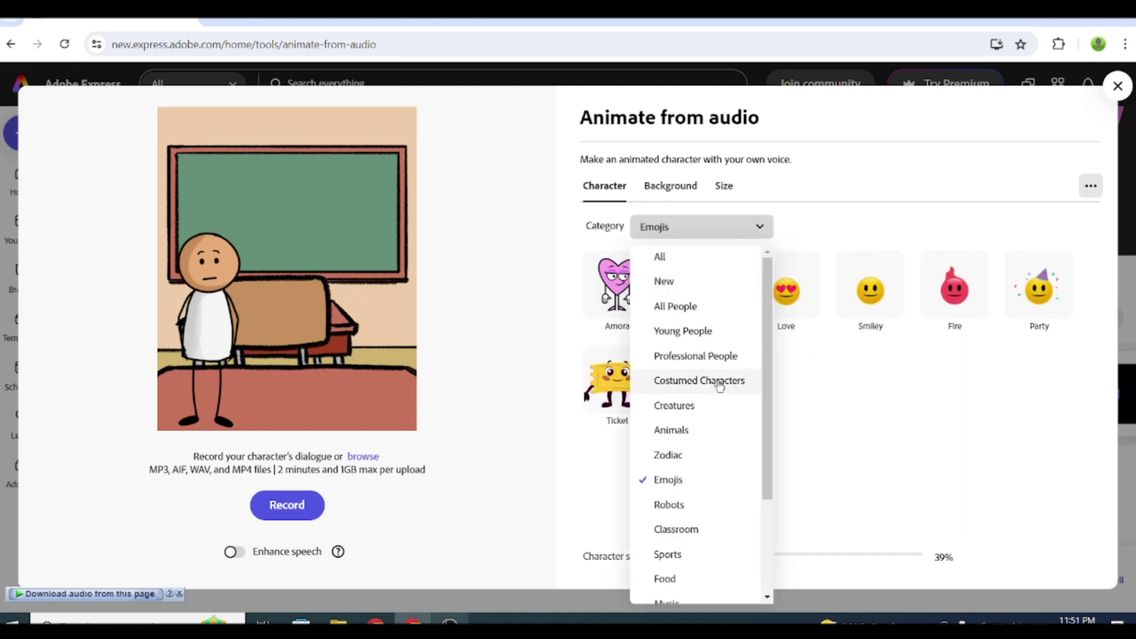
{"action": "left_click", "coordinate": [708, 430]}
{"action": "scroll", "coordinate": [1074, 305], "scroll_direction": "down", "scroll_amount": 1}
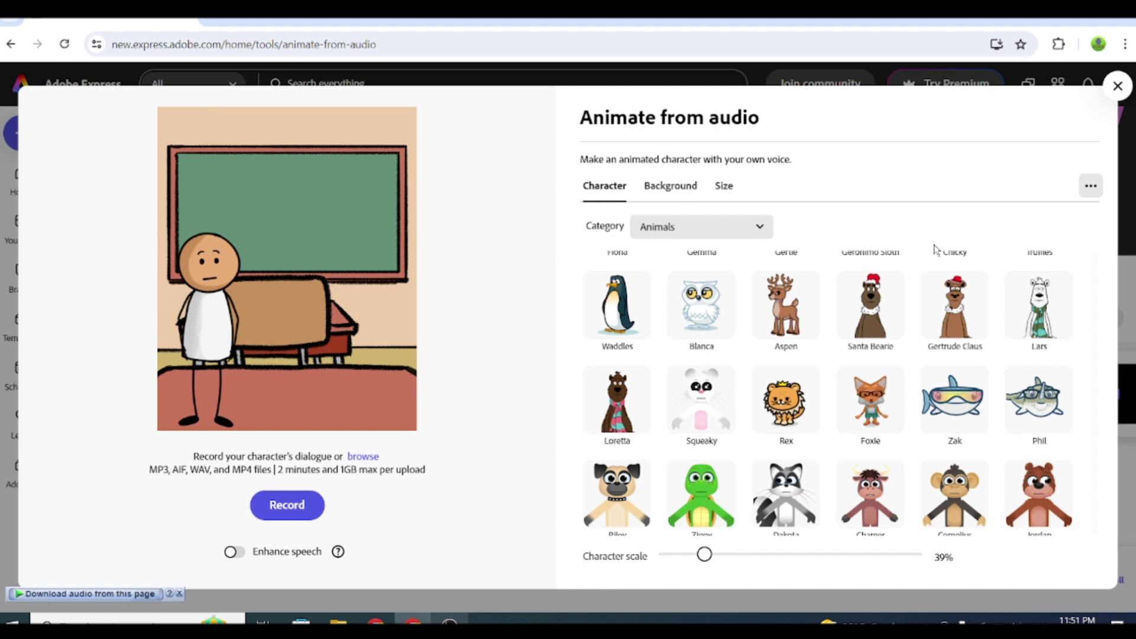
{"action": "left_click", "coordinate": [759, 228]}
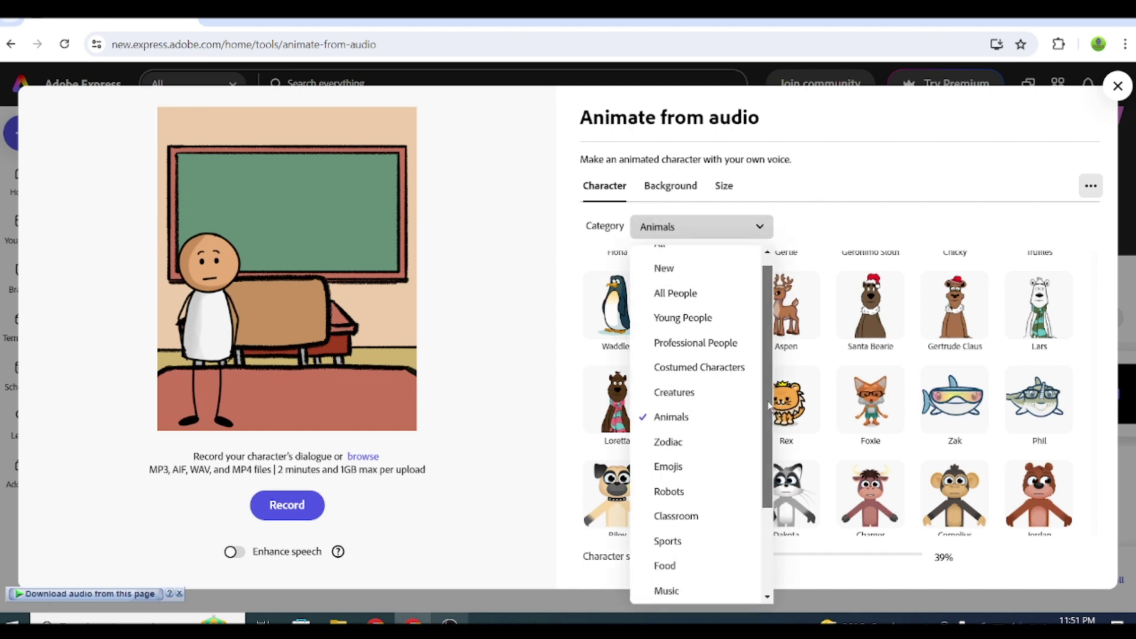
{"action": "scroll", "coordinate": [700, 284], "scroll_direction": "up", "scroll_amount": 2}
{"action": "left_click", "coordinate": [681, 258]}
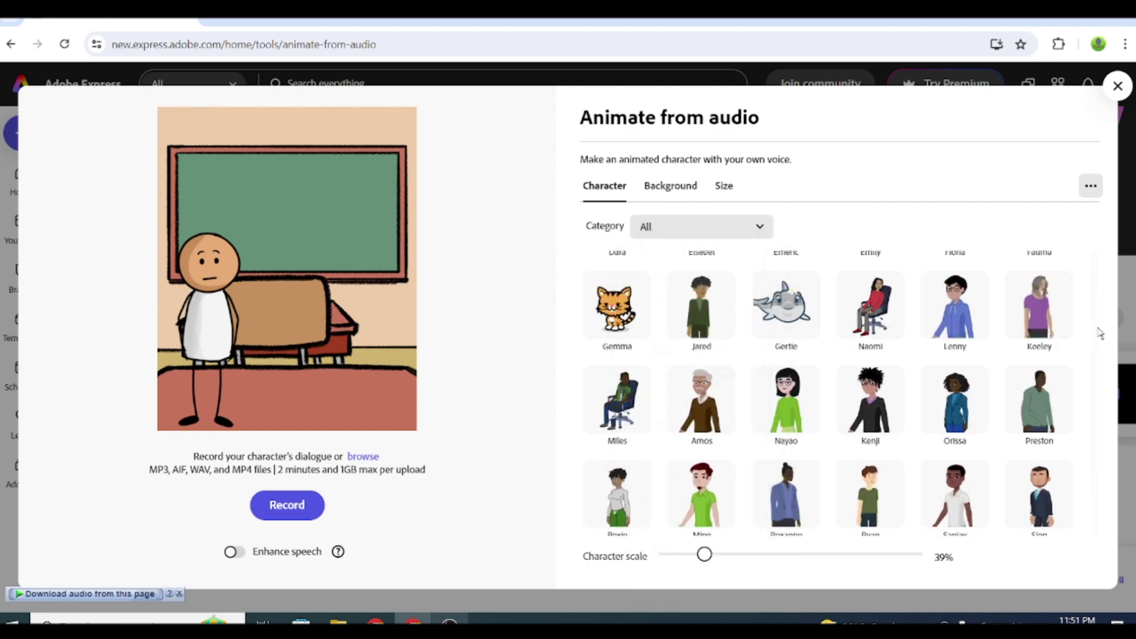
- Keep the Sticky stick figure and show the Background options
{"action": "left_click_drag", "start_coordinate": [1096, 335], "coordinate": [1113, 473]}
{"action": "left_click", "coordinate": [236, 389]}
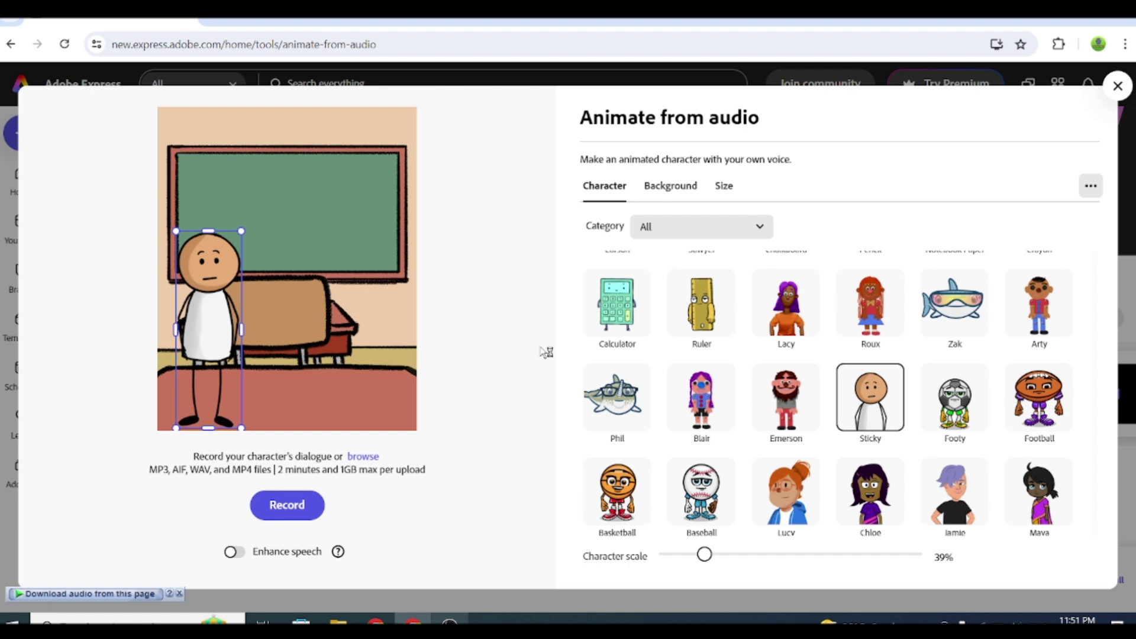
{"action": "left_click", "coordinate": [667, 192]}
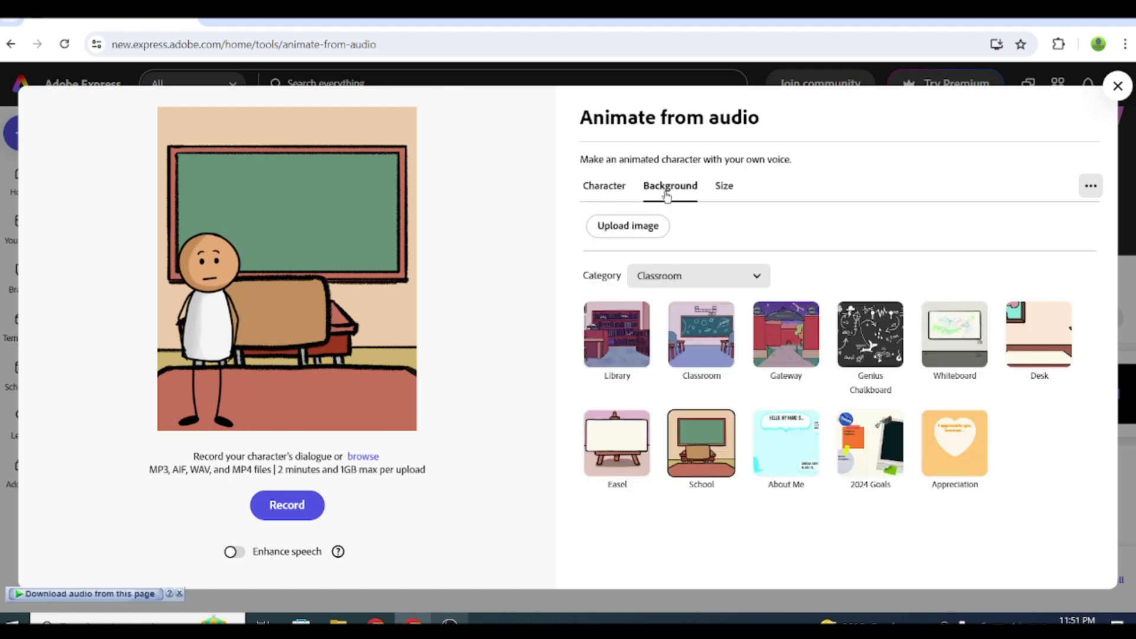
- Try several mint and green custom background colours, settling briefly on cyan
{"action": "left_click", "coordinate": [664, 279]}
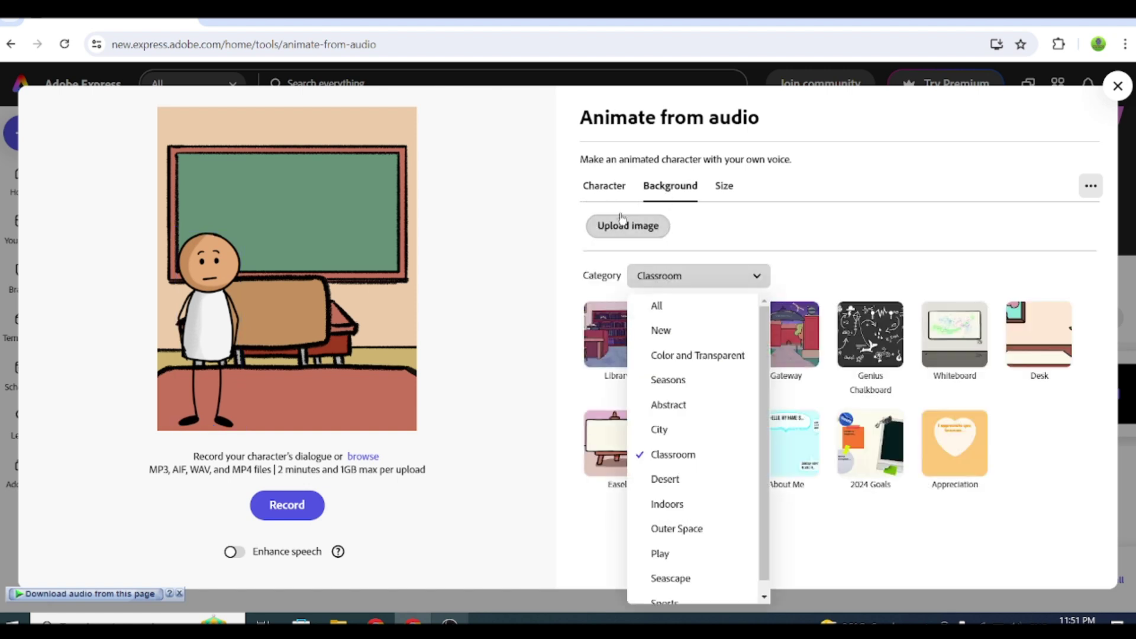
{"action": "left_click", "coordinate": [676, 283]}
{"action": "left_click", "coordinate": [675, 278]}
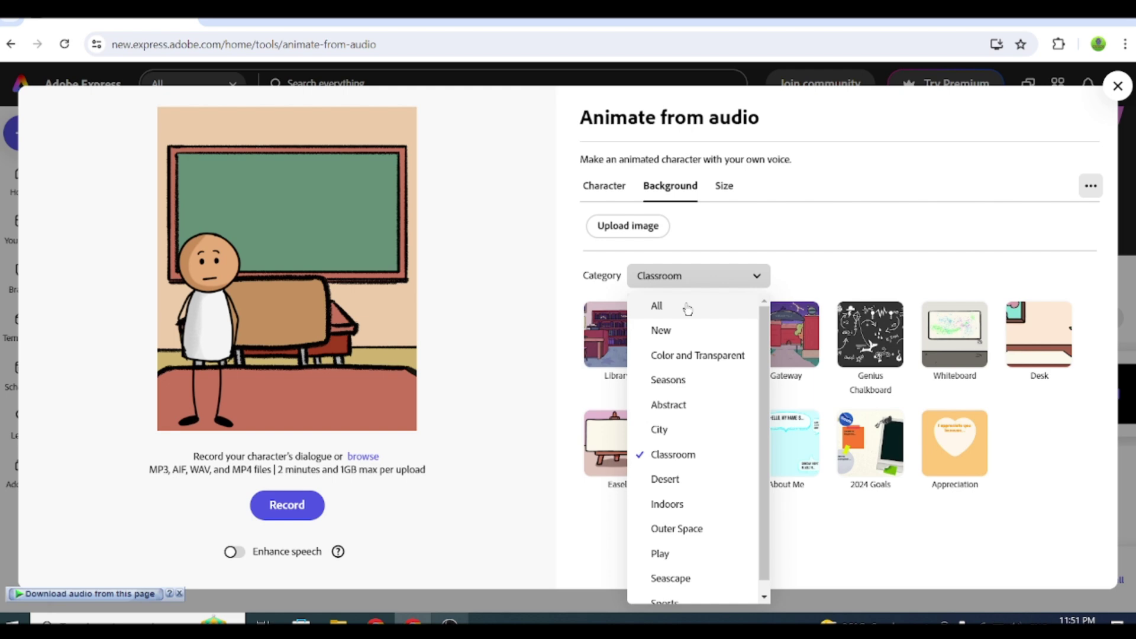
{"action": "left_click", "coordinate": [685, 306]}
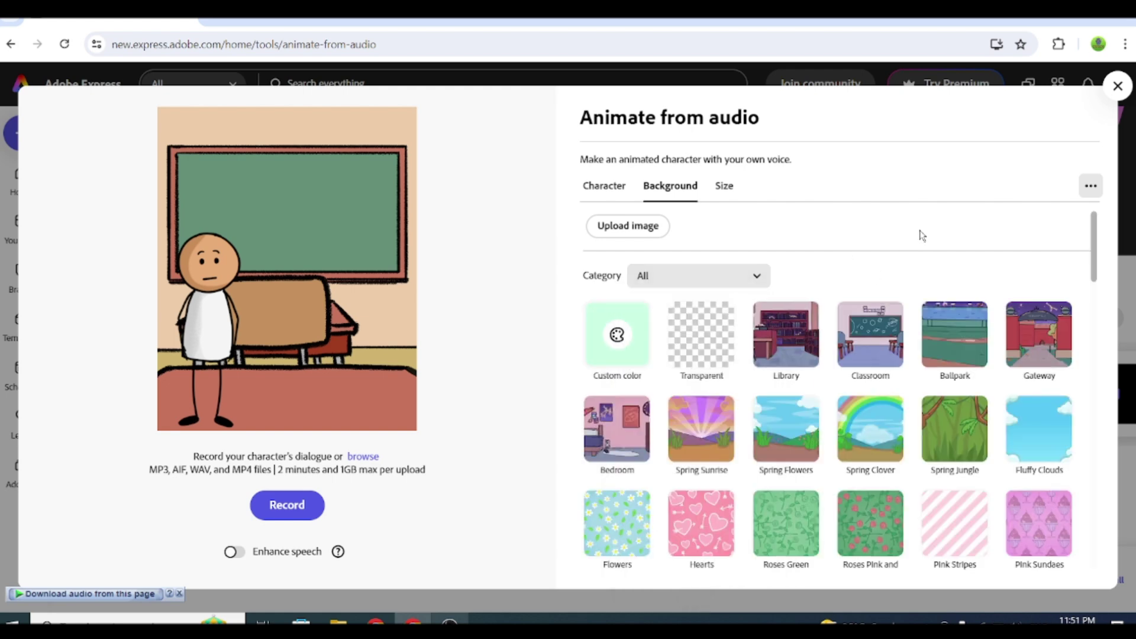
{"action": "left_click", "coordinate": [612, 336]}
{"action": "left_click", "coordinate": [686, 482]}
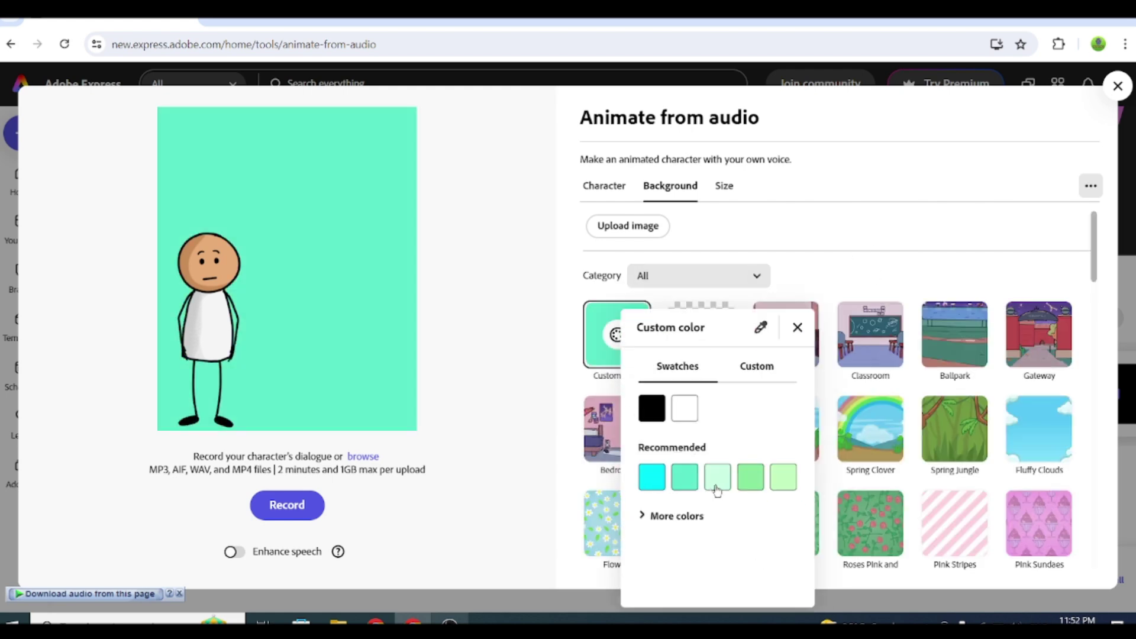
{"action": "left_click", "coordinate": [717, 490]}
{"action": "left_click", "coordinate": [752, 480]}
{"action": "left_click", "coordinate": [787, 482]}
{"action": "left_click", "coordinate": [657, 477]}
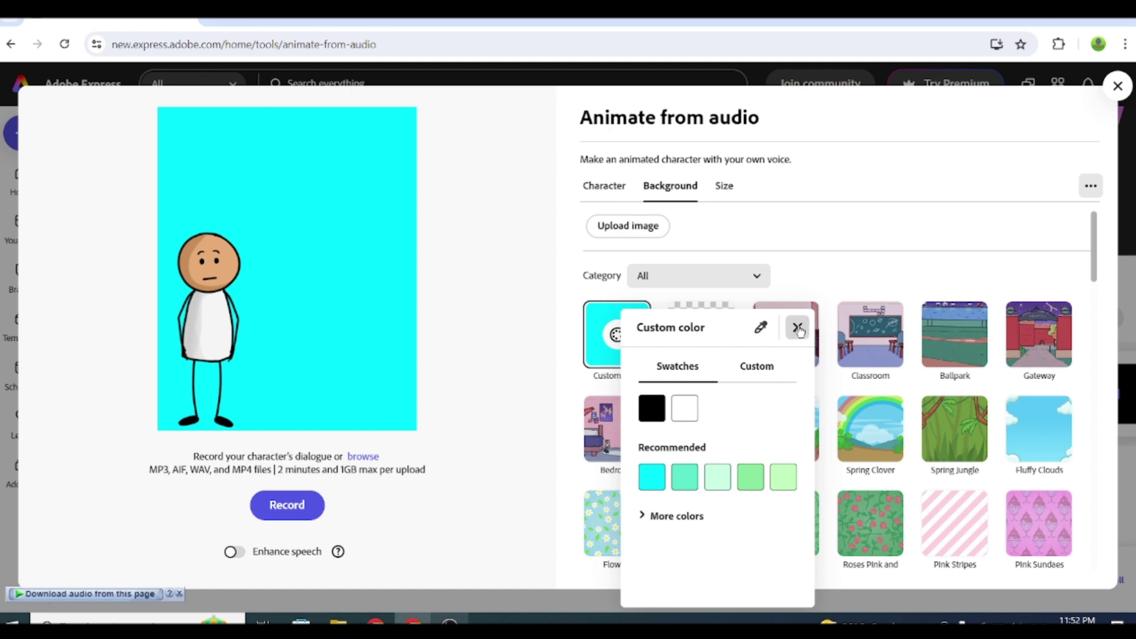
{"action": "left_click", "coordinate": [798, 327]}
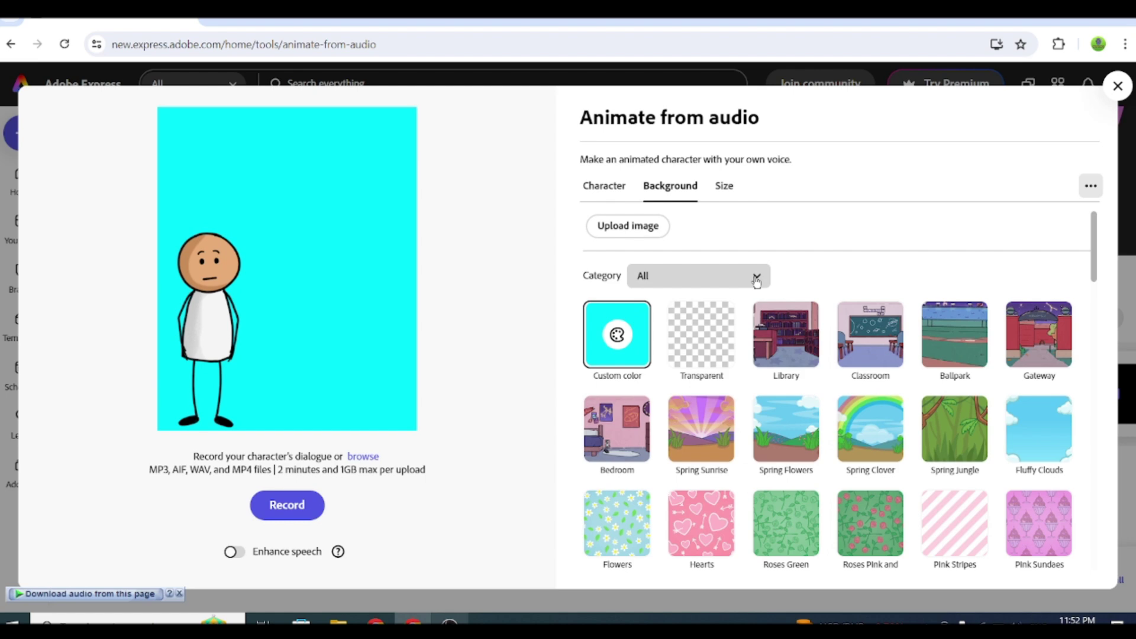
- Filter backgrounds to Classroom and apply the School scene behind Sticky
{"action": "scroll", "coordinate": [1100, 261], "scroll_direction": "down", "scroll_amount": 2}
{"action": "scroll", "coordinate": [1100, 273], "scroll_direction": "up", "scroll_amount": 1}
{"action": "left_click", "coordinate": [870, 283]}
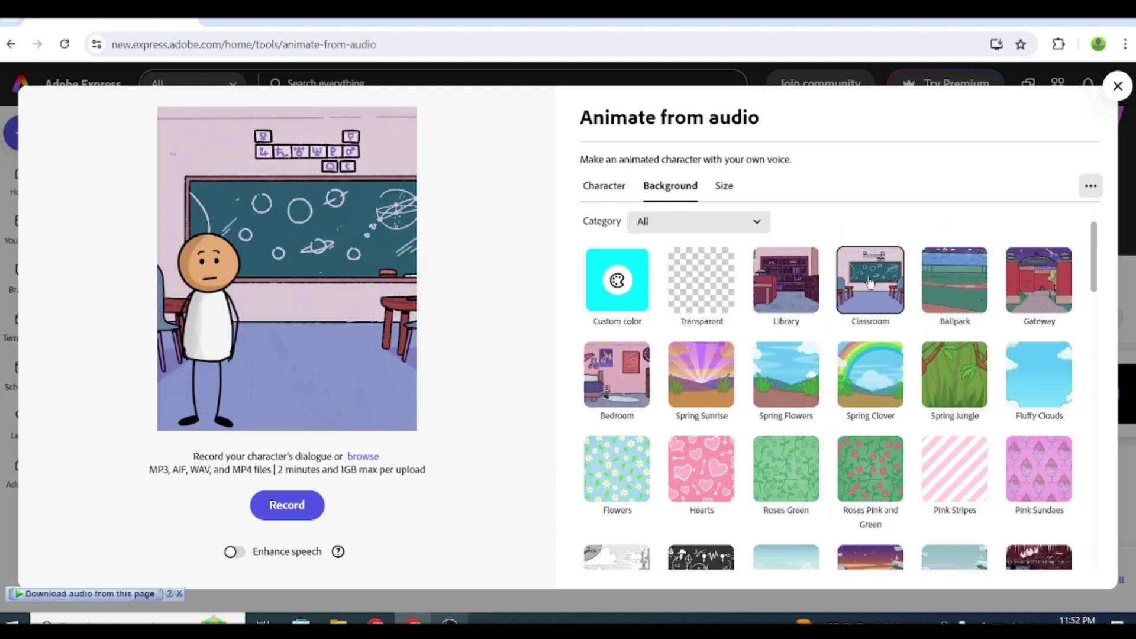
{"action": "left_click", "coordinate": [748, 226]}
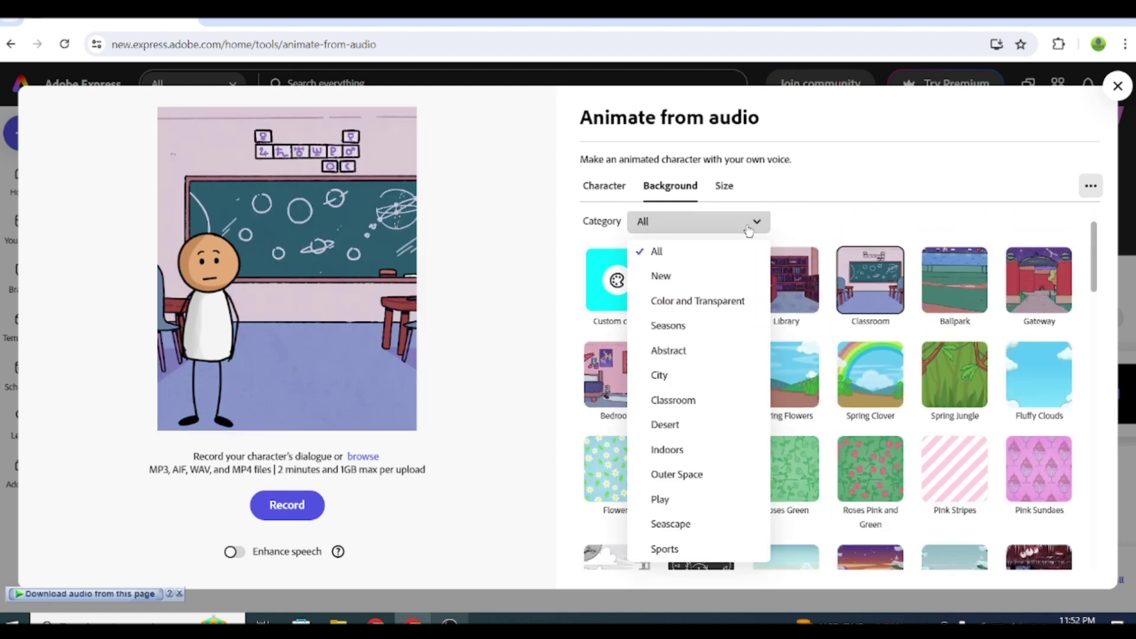
{"action": "left_click", "coordinate": [705, 399]}
{"action": "left_click", "coordinate": [697, 451]}
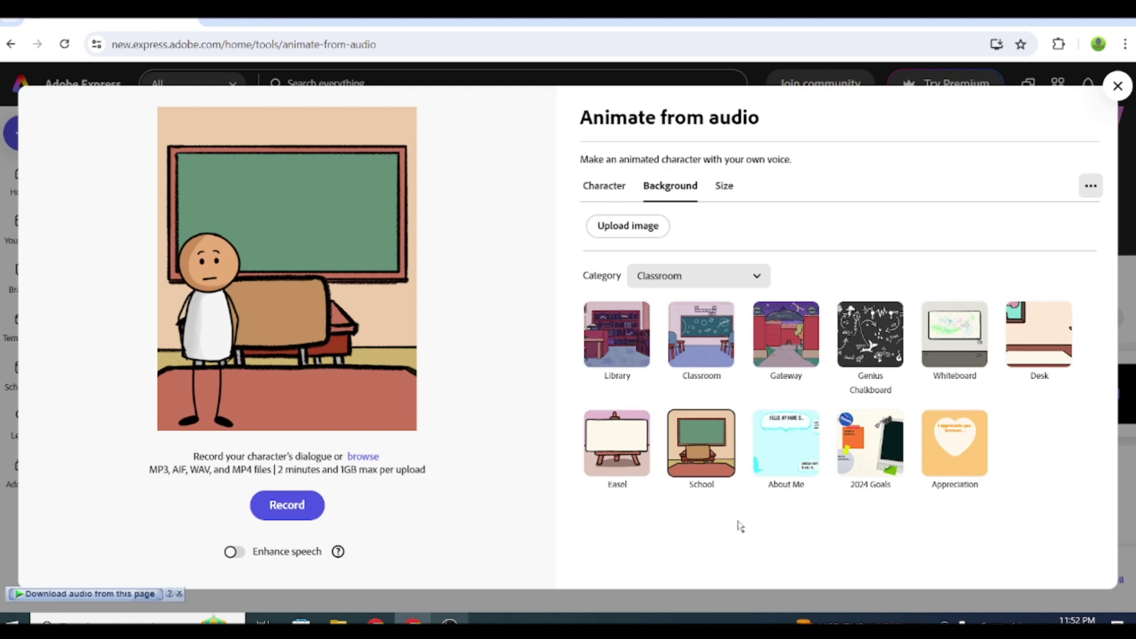
- Preview Story/Reels 9:16, then size the video Portrait 4:5 at 1080 x 1350
{"action": "left_click", "coordinate": [724, 188]}
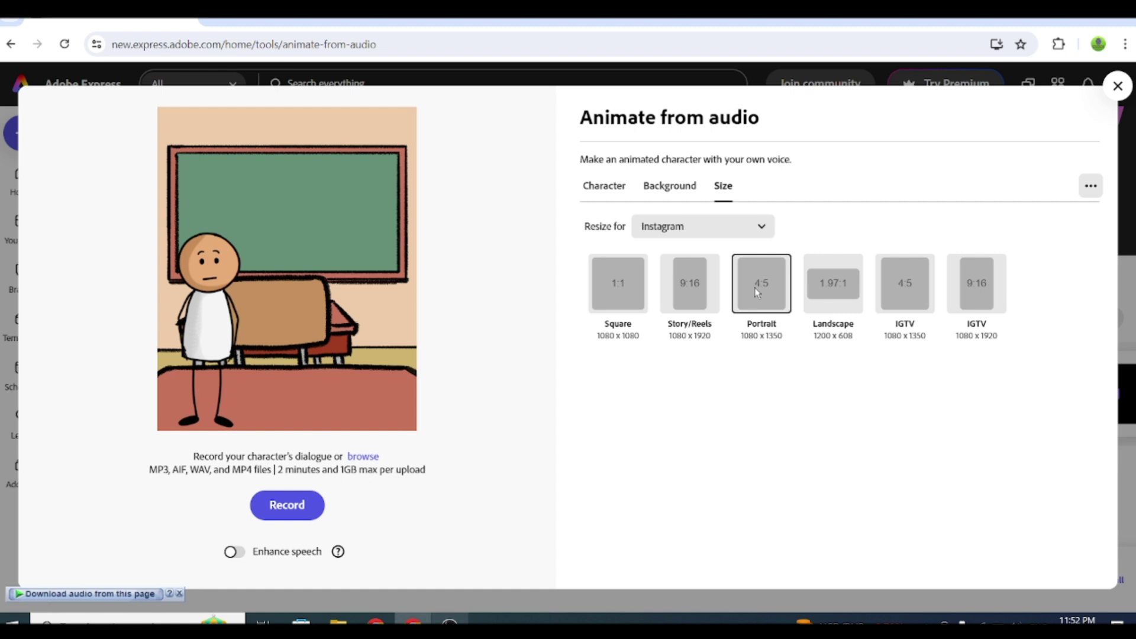
{"action": "left_click", "coordinate": [686, 303]}
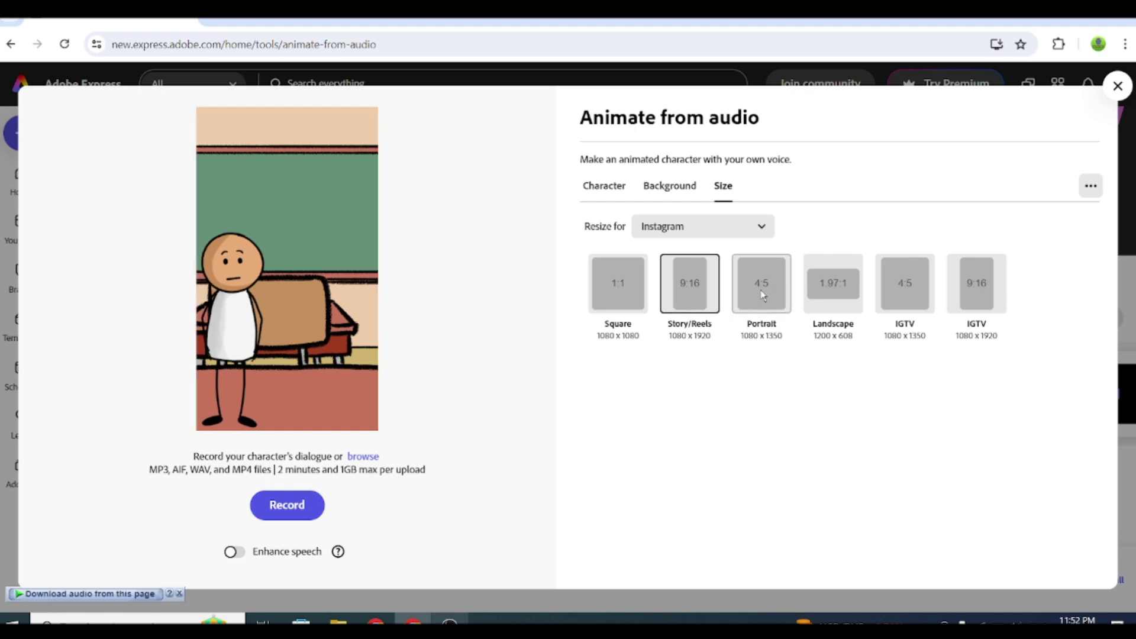
{"action": "left_click", "coordinate": [761, 296]}
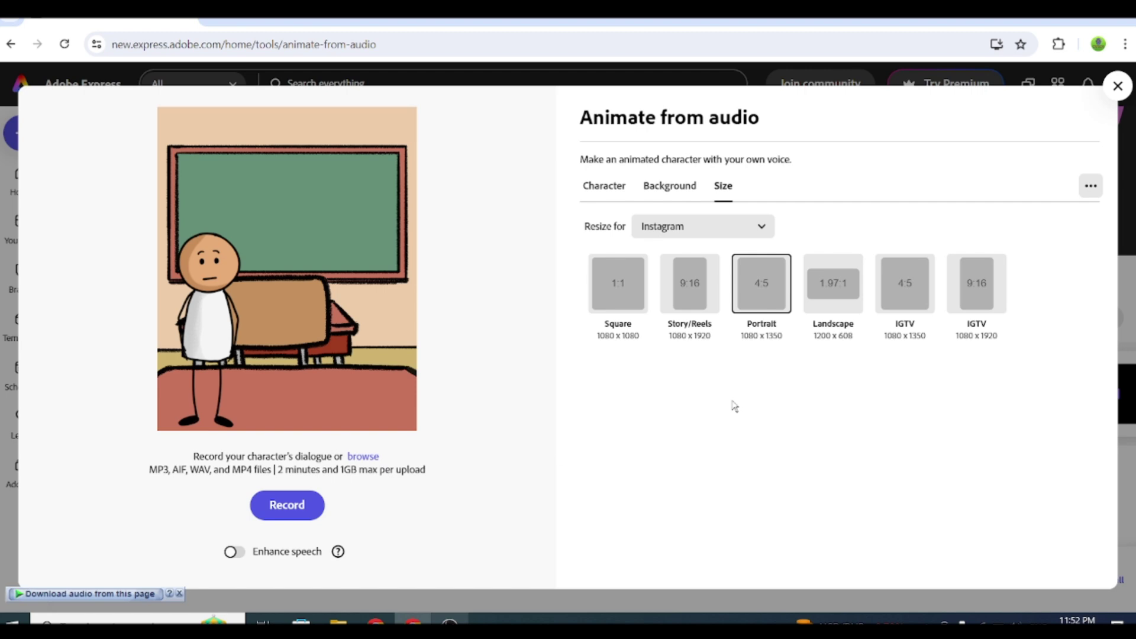
- Upload the narration audio file to generate the 25.2 s lip-synced Sticky clip
{"action": "left_click", "coordinate": [364, 456]}
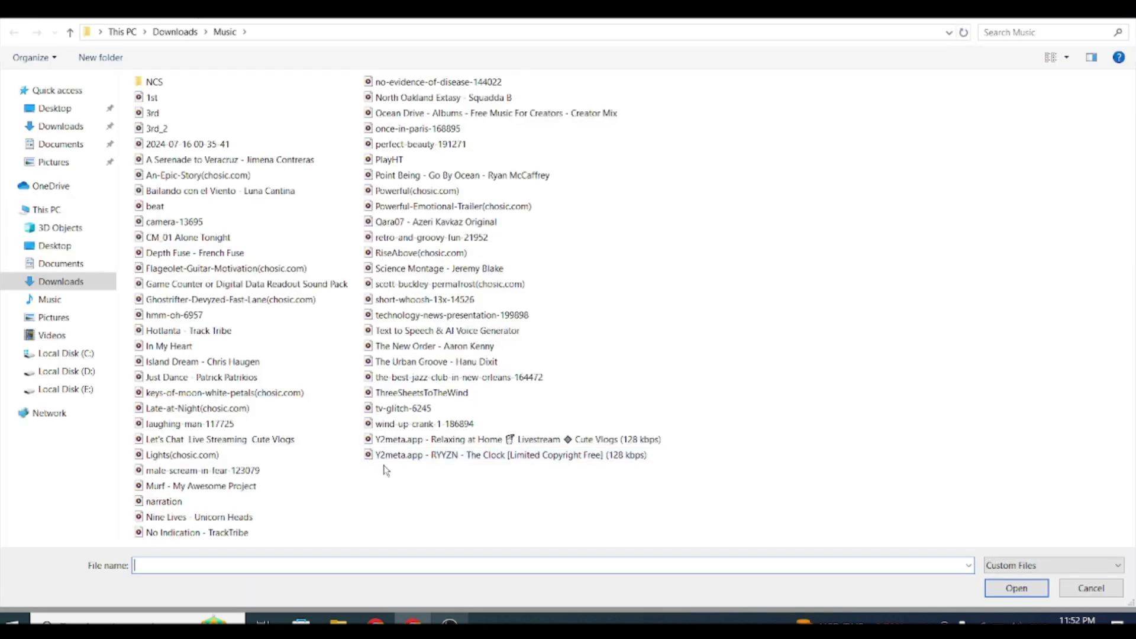
{"action": "left_click", "coordinate": [164, 502]}
{"action": "left_click", "coordinate": [1017, 587]}
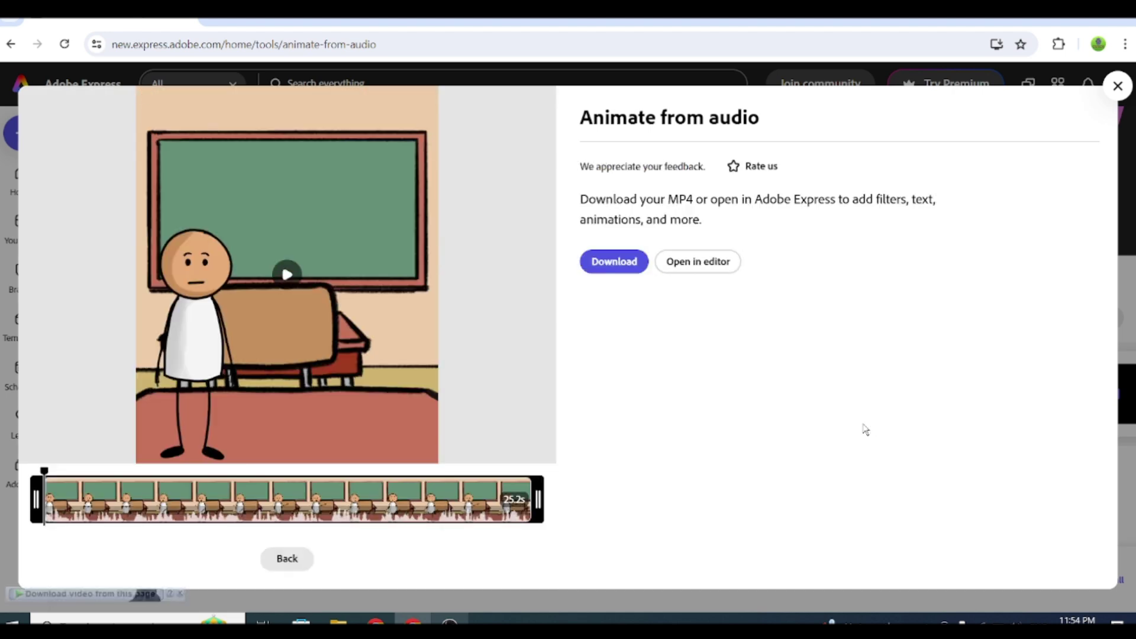
- Play the classroom clip preview, then download it as narration.mp4
{"action": "left_click", "coordinate": [294, 283]}
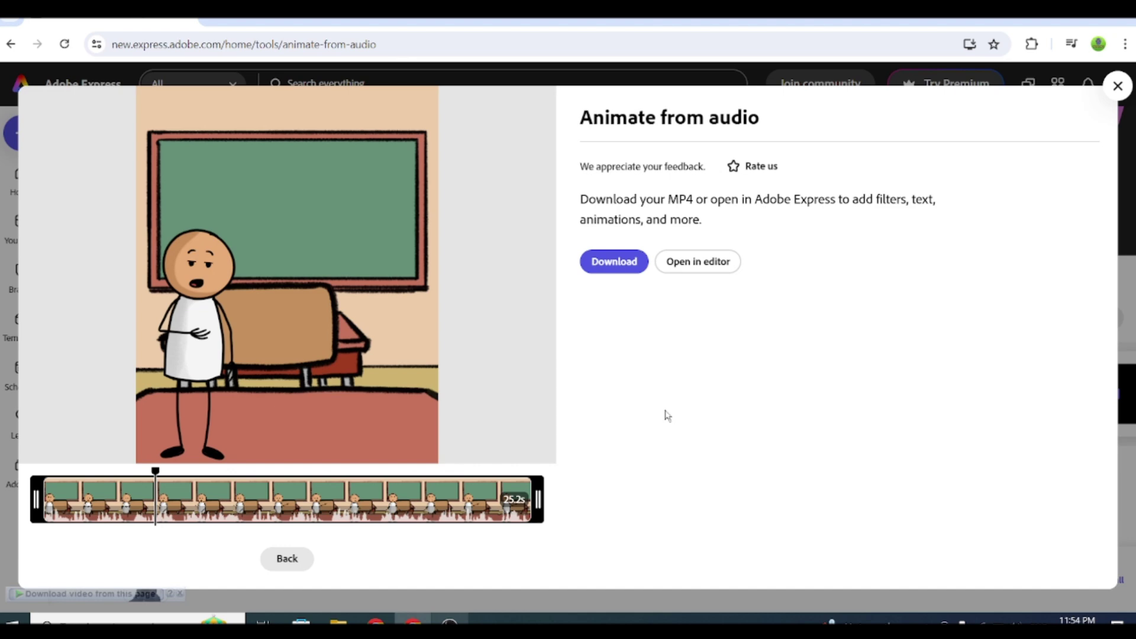
{"action": "left_click", "coordinate": [613, 263]}
{"action": "left_click", "coordinate": [567, 378]}
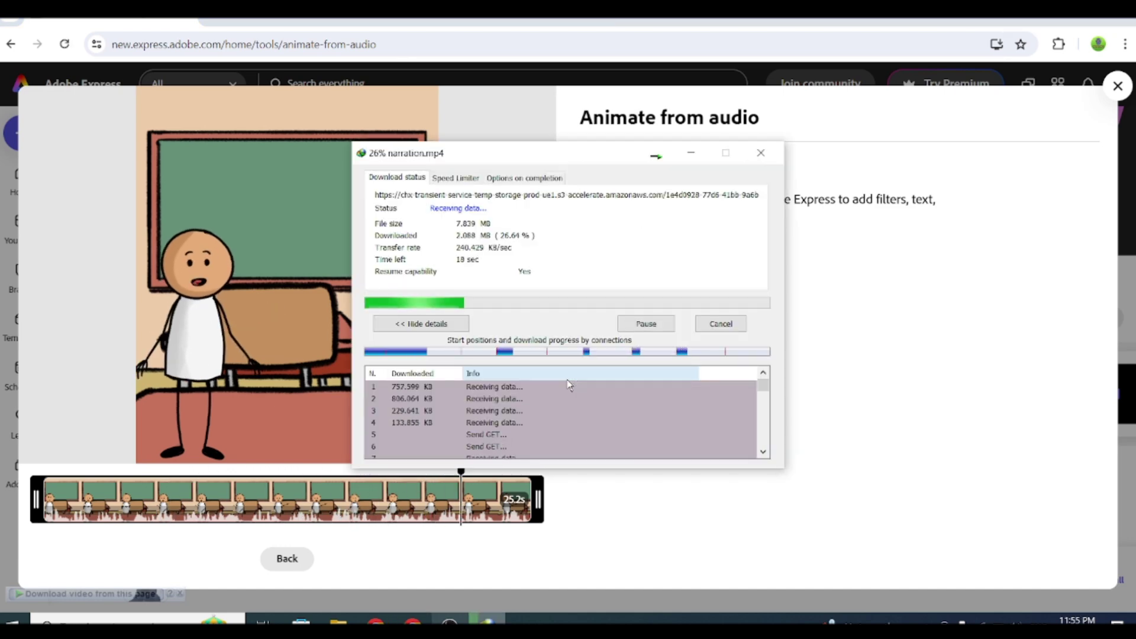